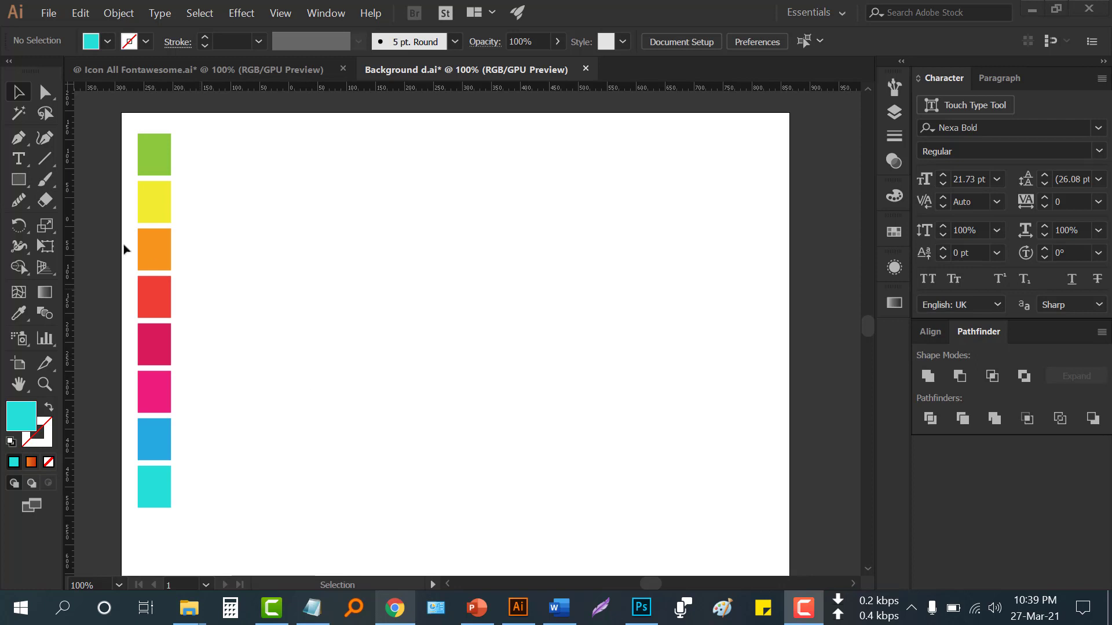
# Change the document's ruler units from pixels to inches
pyautogui.click(17, 181)
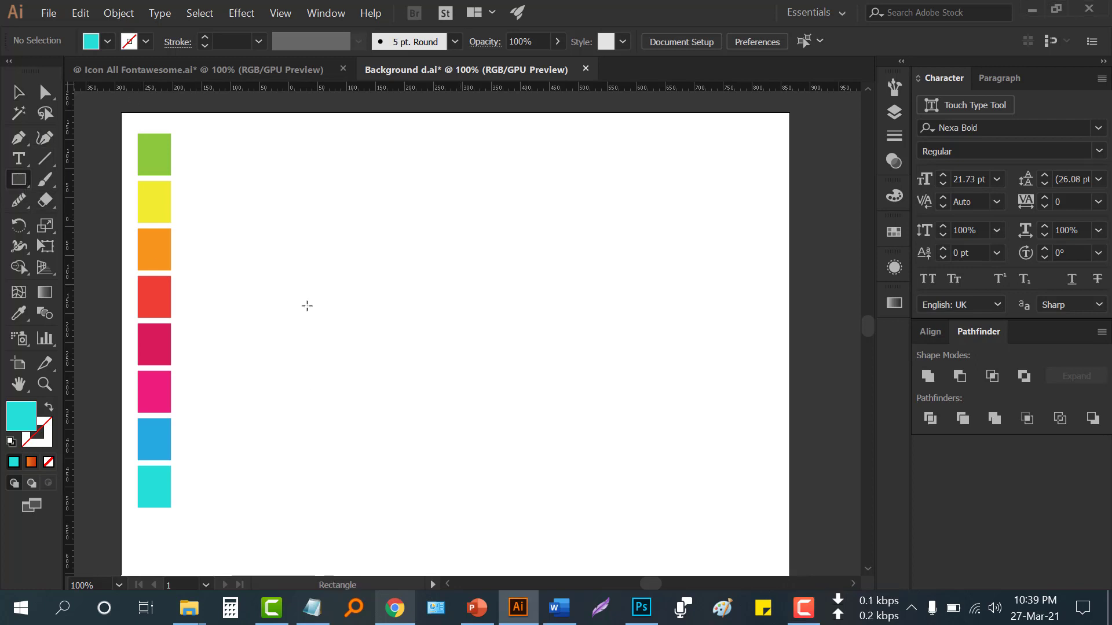
pyautogui.click(18, 363)
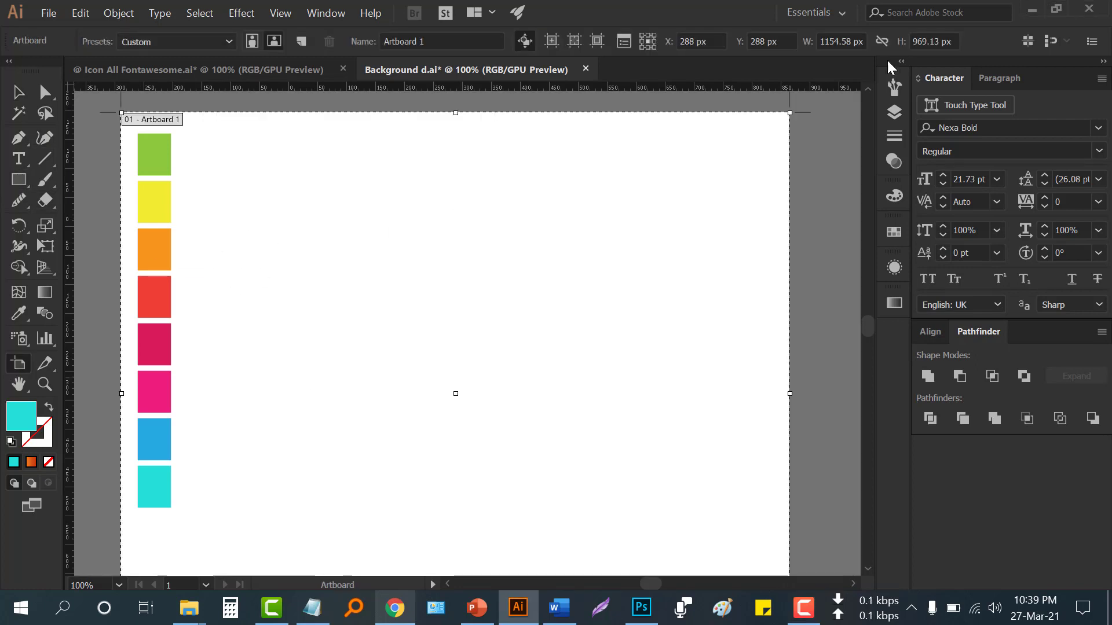
pyautogui.rightClick(73, 132)
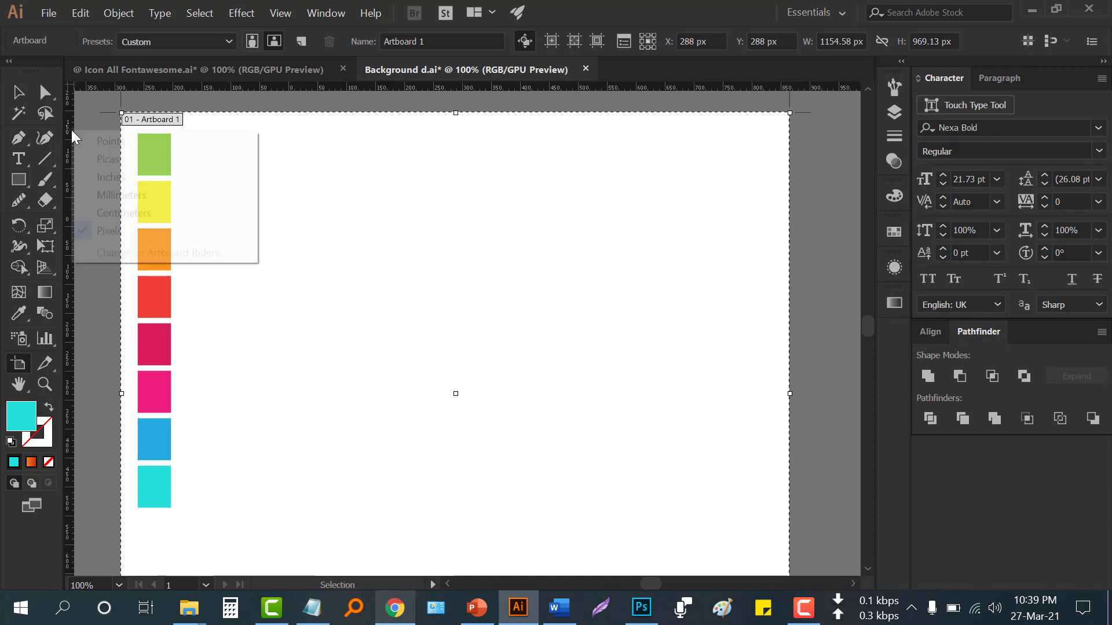
pyautogui.click(109, 180)
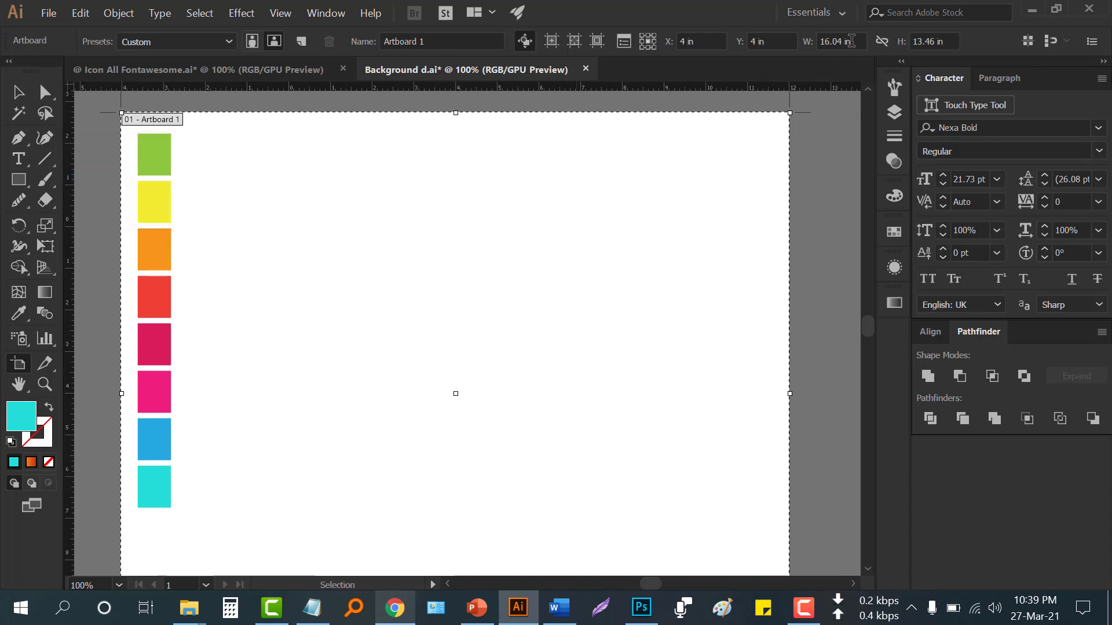
pyautogui.click(18, 93)
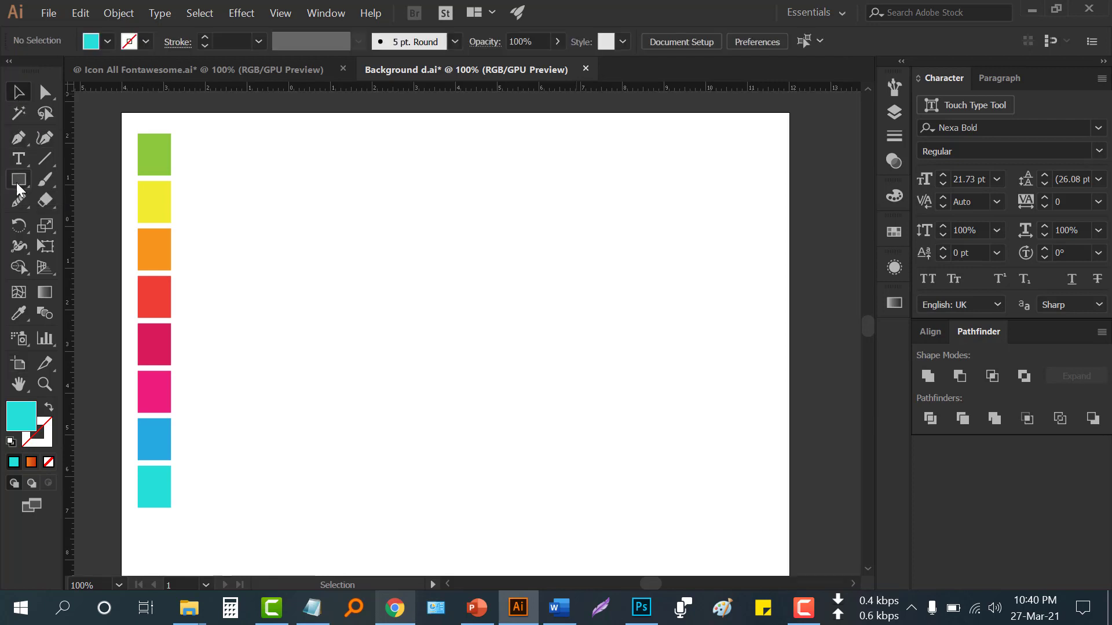
# Draw a narrow vertical cyan ellipse on the artboard and convert its top and bottom anchor points to corners, forming a petal
pyautogui.moveTo(16, 182); pyautogui.dragTo(85, 220)
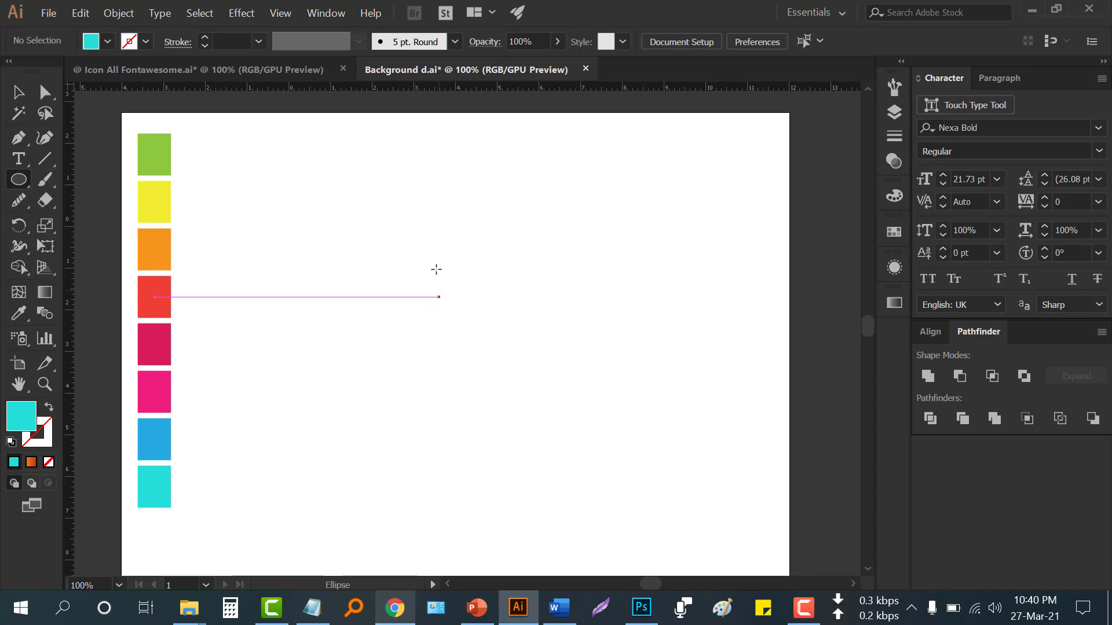
pyautogui.moveTo(418, 219); pyautogui.dragTo(452, 293)
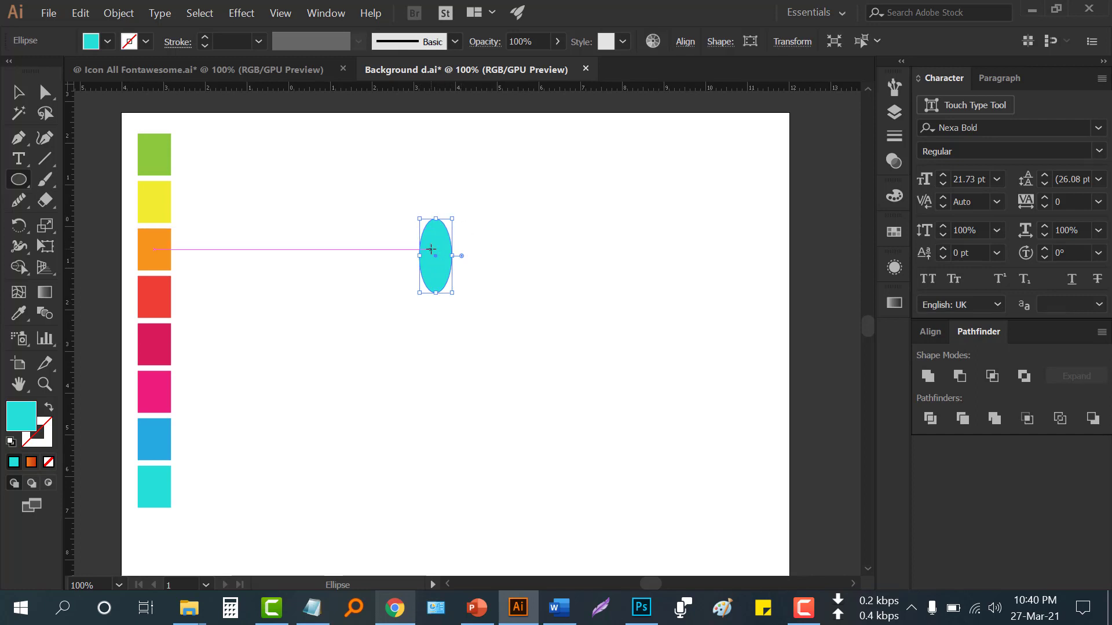
pyautogui.click(46, 96)
pyautogui.moveTo(409, 194); pyautogui.dragTo(464, 235)
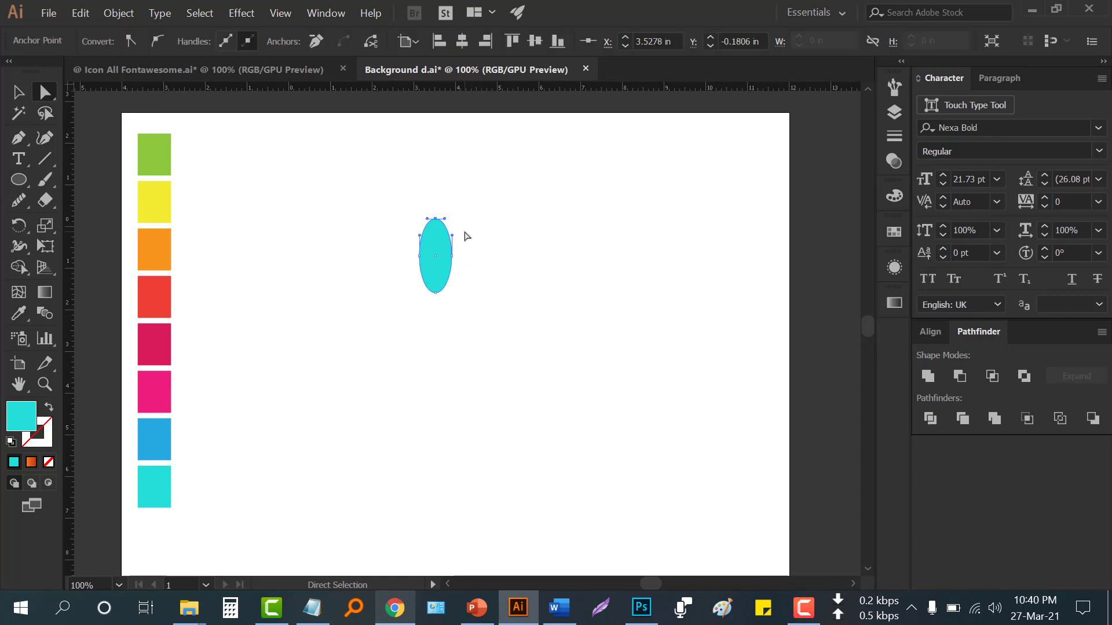
pyautogui.keyDown('shift'); pyautogui.click(436, 293); pyautogui.keyUp('shift')
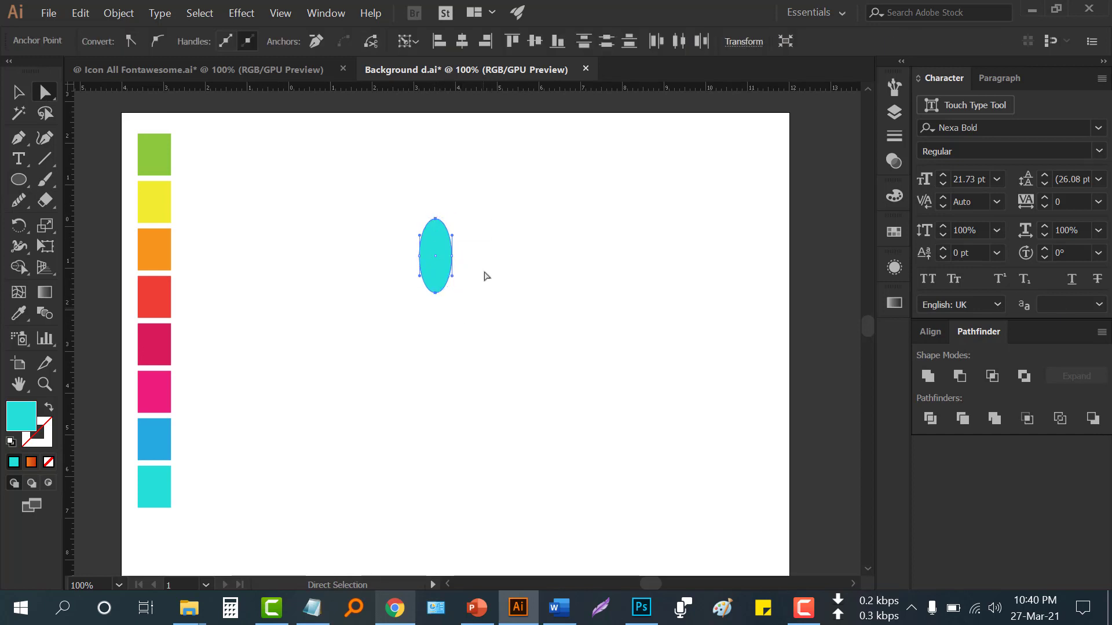
pyautogui.click(128, 41)
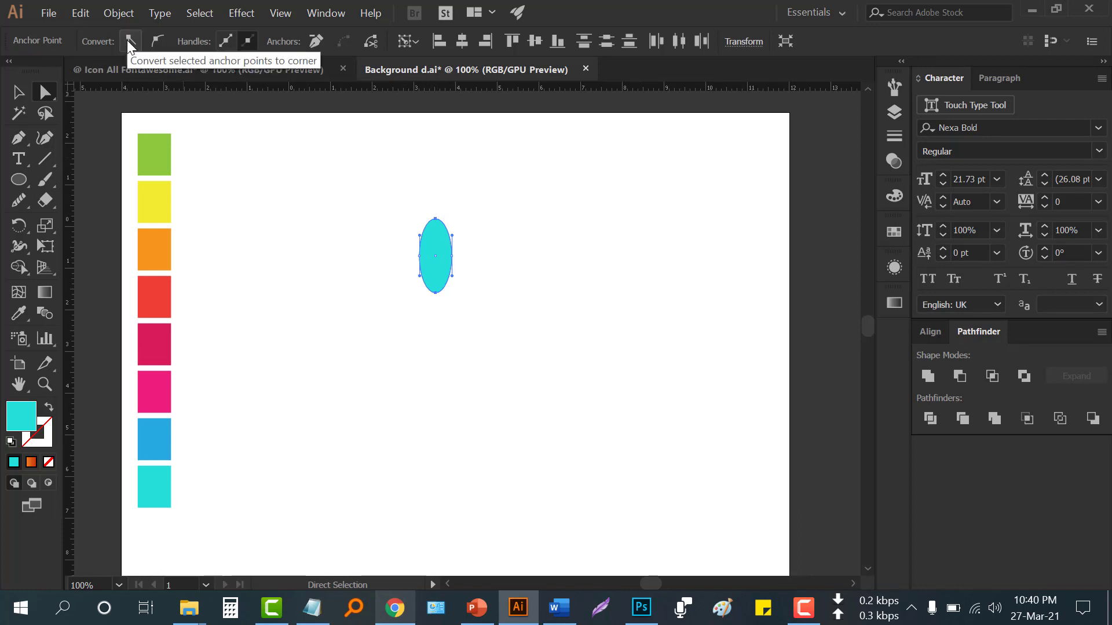
pyautogui.click(18, 93)
pyautogui.click(362, 276)
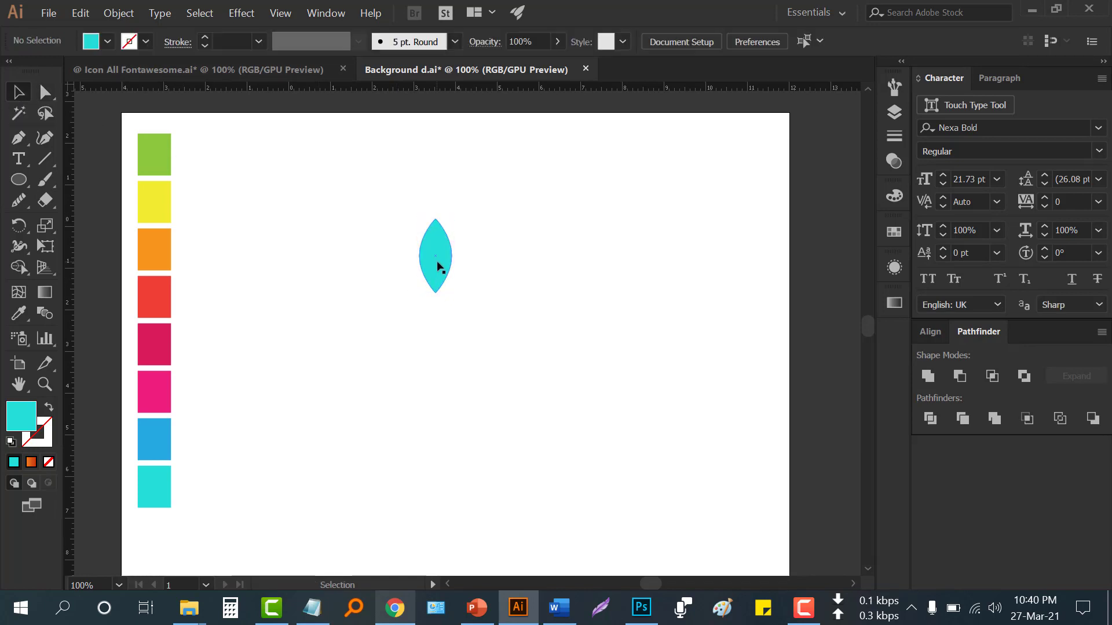
# Move the petal straight down on the artboard and deselect it
pyautogui.moveTo(439, 268); pyautogui.dragTo(439, 305)
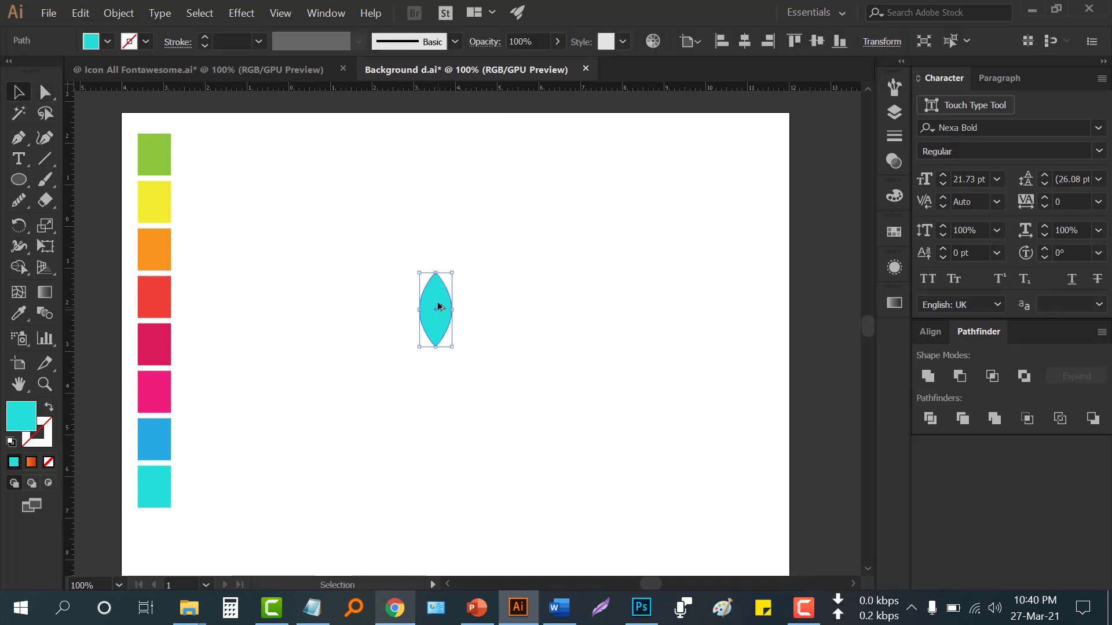
pyautogui.scroll(2, 438, 306)
pyautogui.scroll(-1, 438, 307)
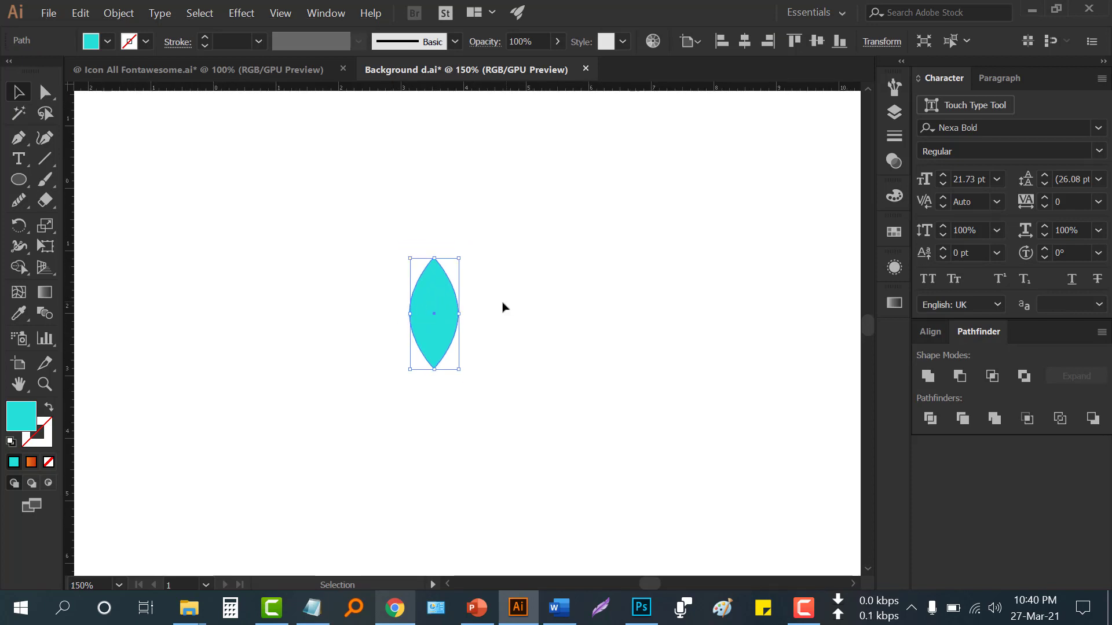
pyautogui.click(616, 282)
pyautogui.scroll(-1, 617, 282)
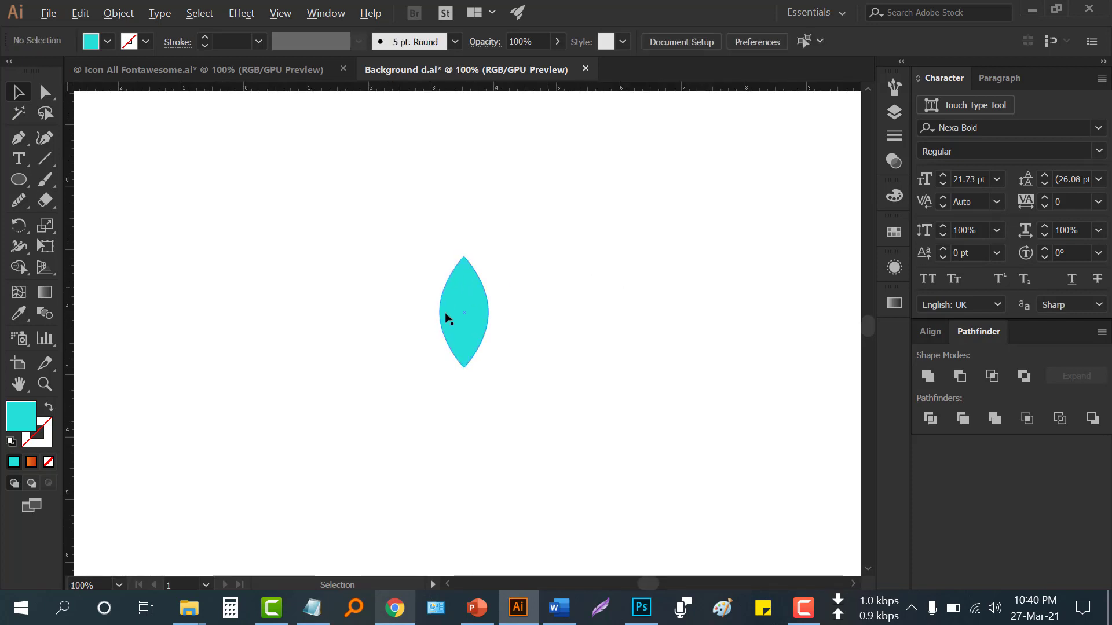
# Place a vertical ruler guide through the center of the petal
pyautogui.click(449, 314)
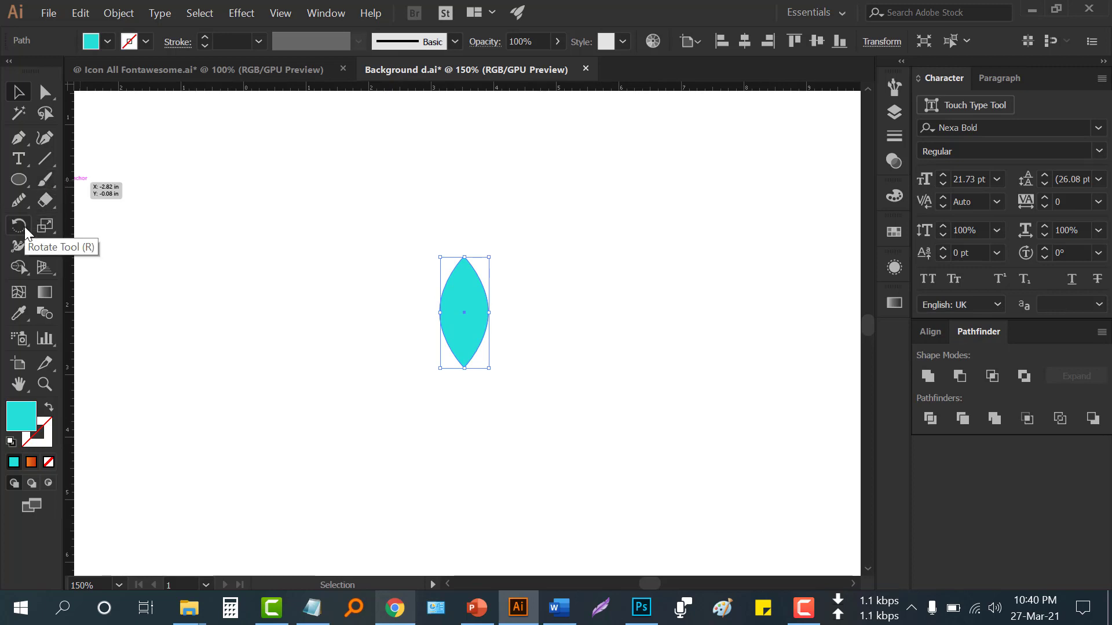
pyautogui.click(25, 227)
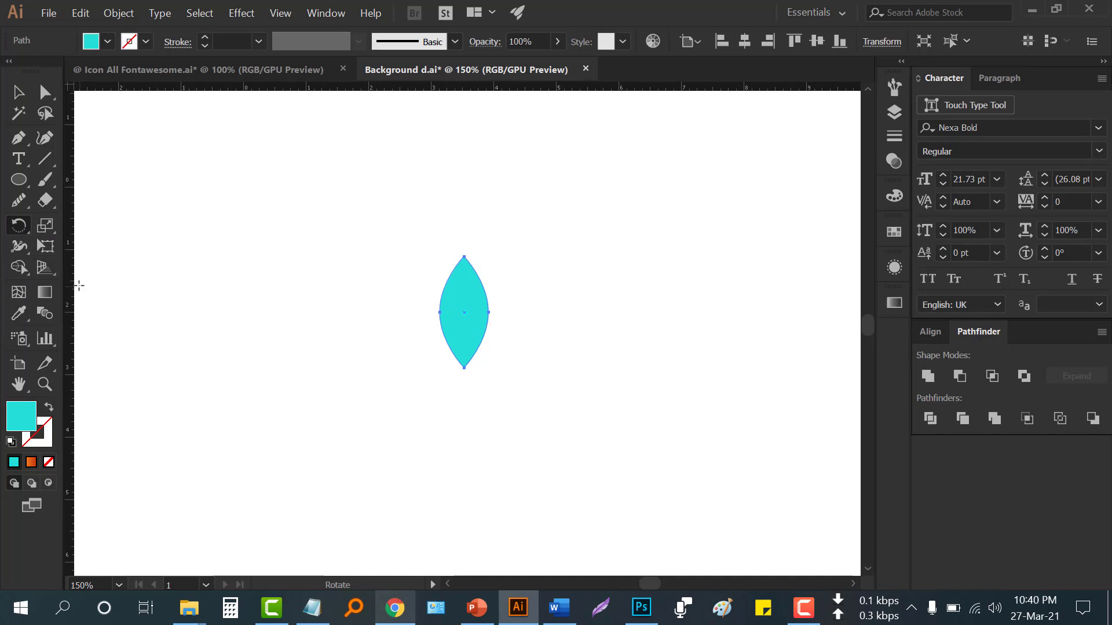
pyautogui.press('v')
pyautogui.moveTo(72, 272); pyautogui.dragTo(464, 314)
pyautogui.press('r')
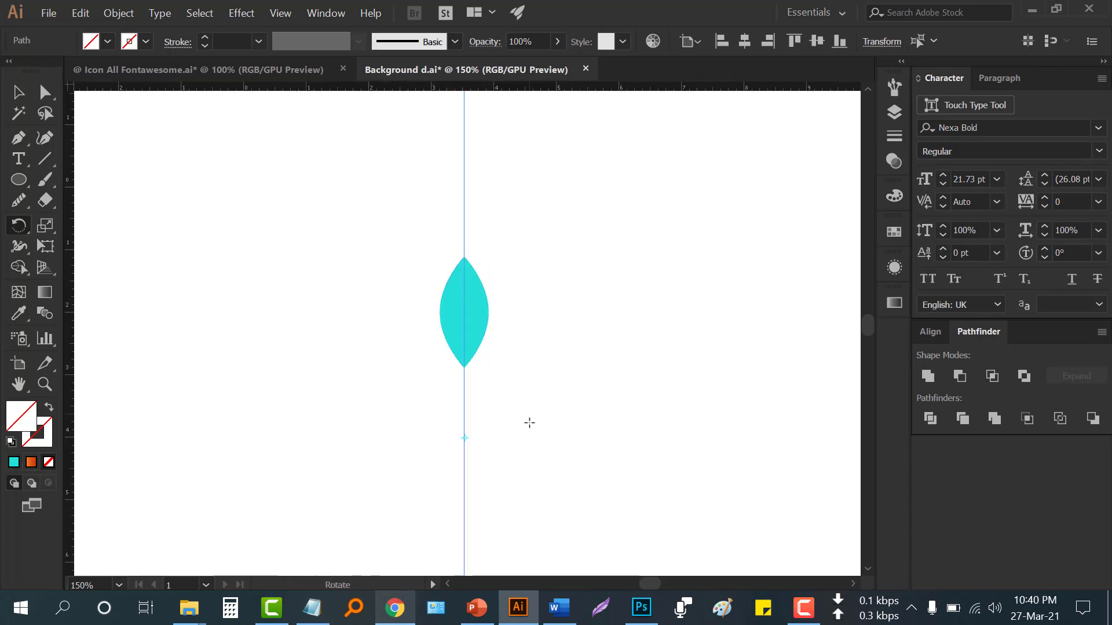
pyautogui.press('v')
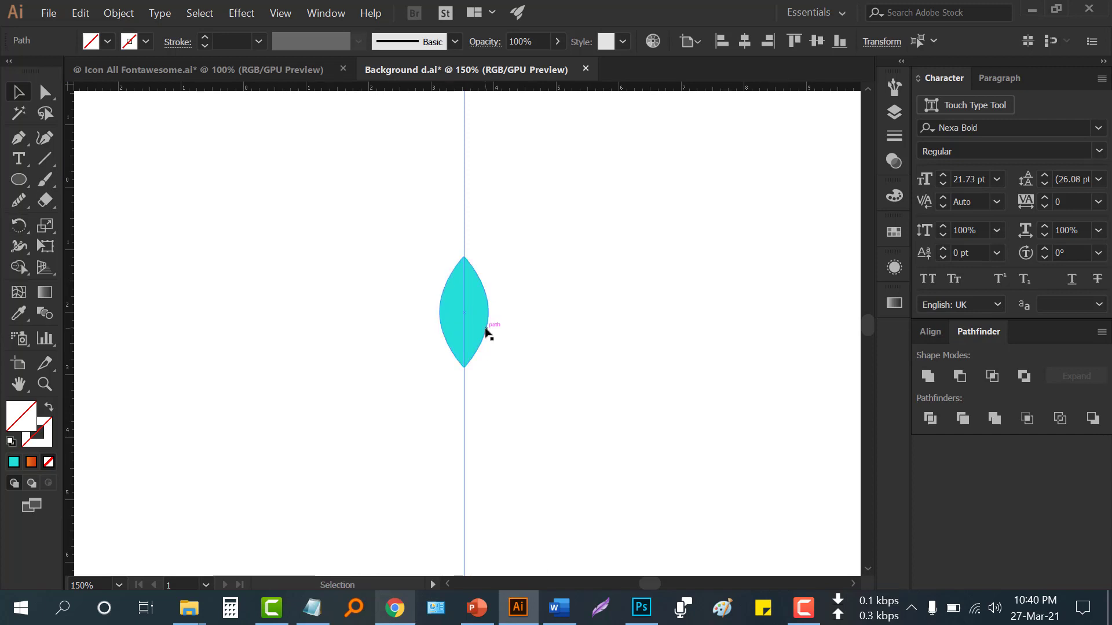
# Create a copy of the petal rotated by 360/8 degrees around a point on the guide just below its lower tip
pyautogui.click(484, 325)
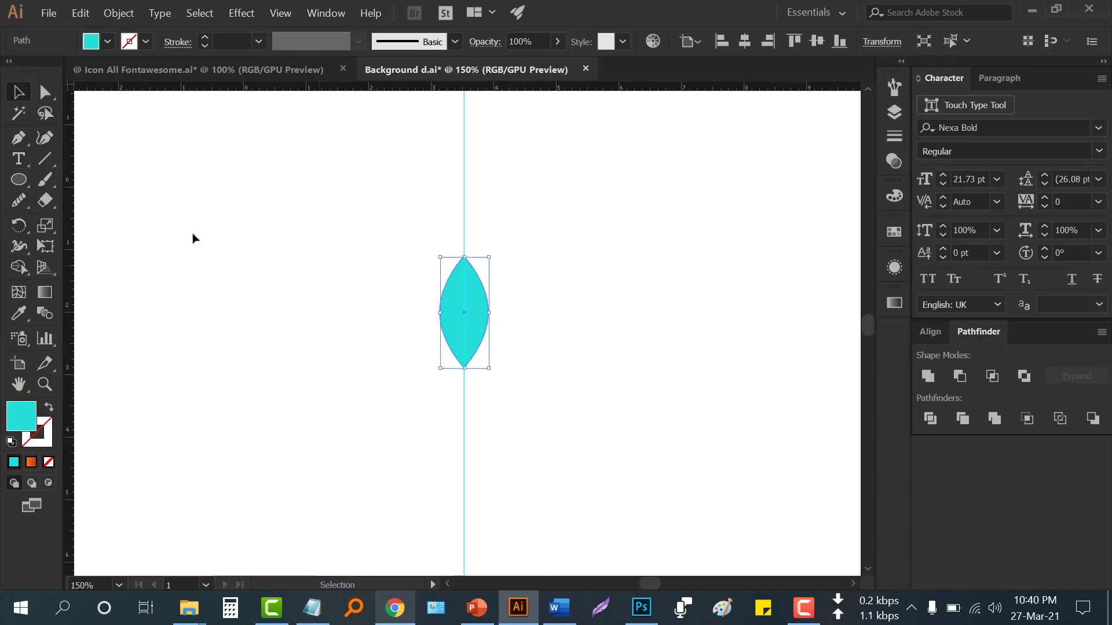
pyautogui.click(22, 227)
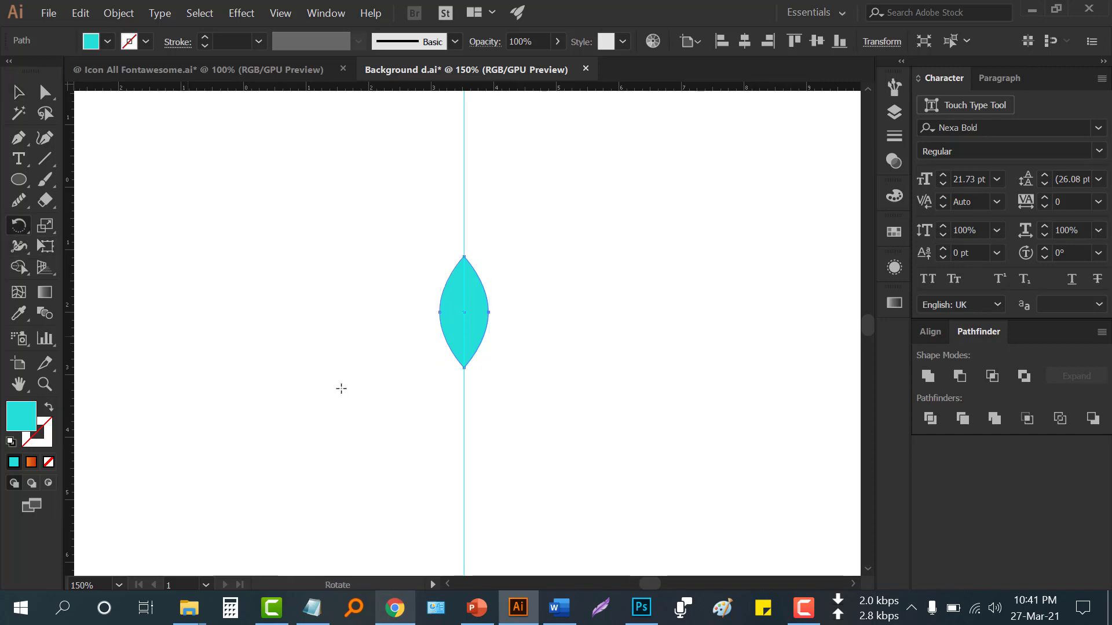
pyautogui.scroll(2, 463, 397)
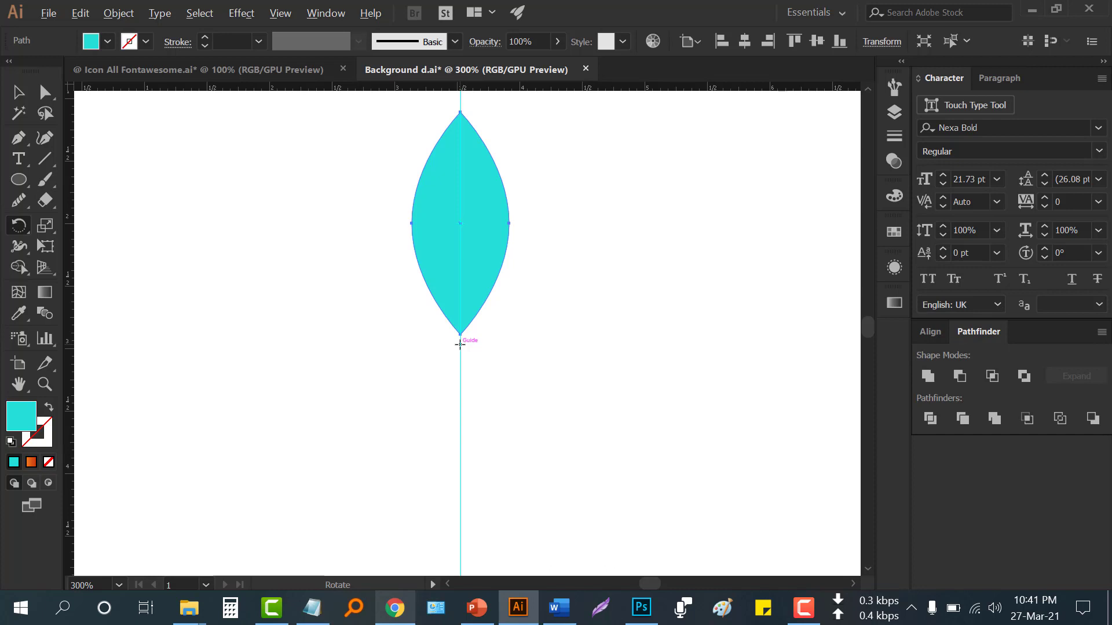
pyautogui.keyDown('alt'); pyautogui.click(460, 344); pyautogui.keyUp('alt')
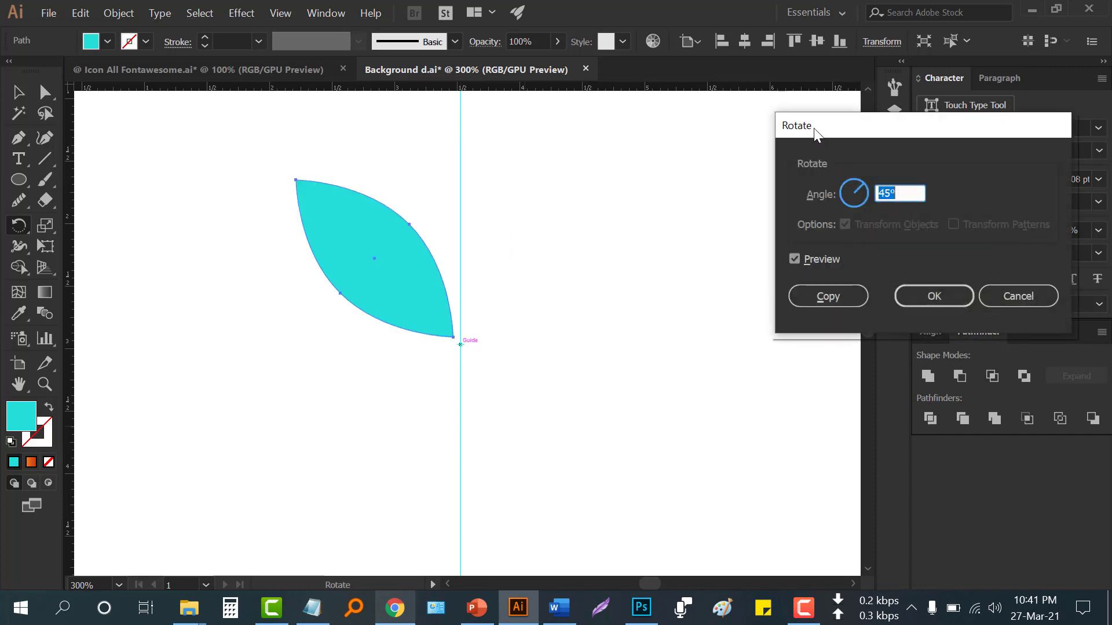
pyautogui.moveTo(814, 127); pyautogui.dragTo(641, 129)
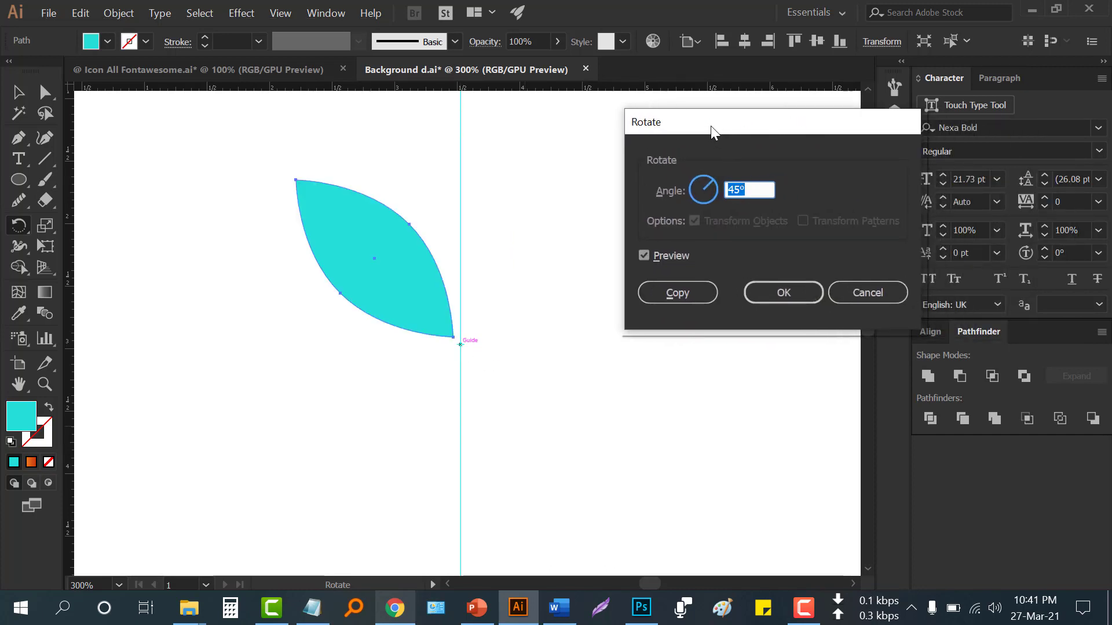
pyautogui.moveTo(711, 127); pyautogui.dragTo(662, 135)
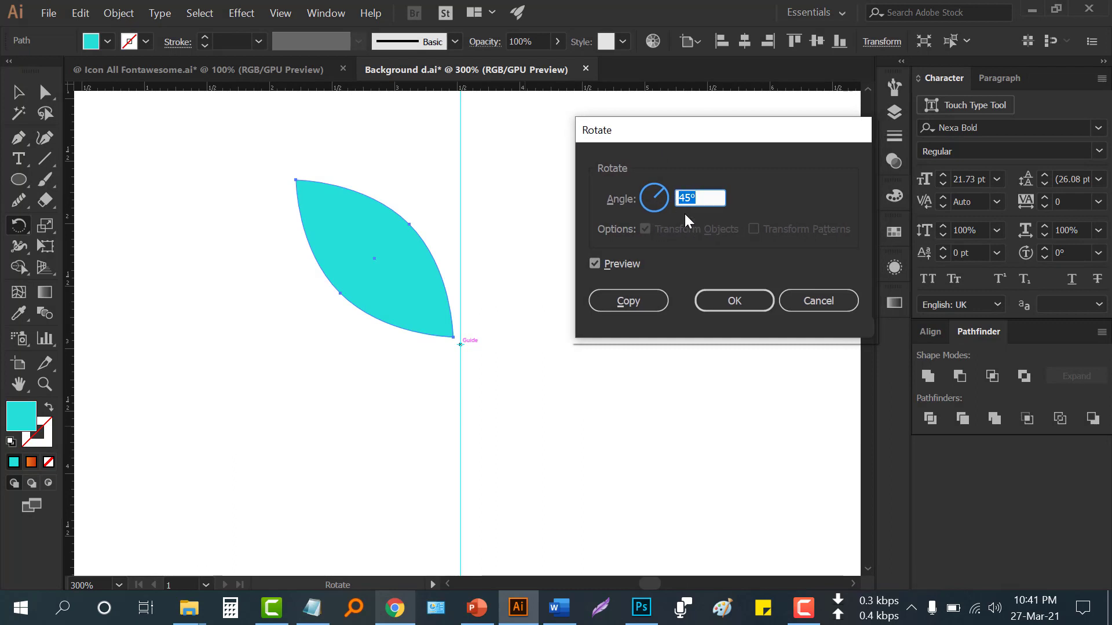
pyautogui.write('360/8')
pyautogui.click(705, 197)
pyautogui.click(627, 301)
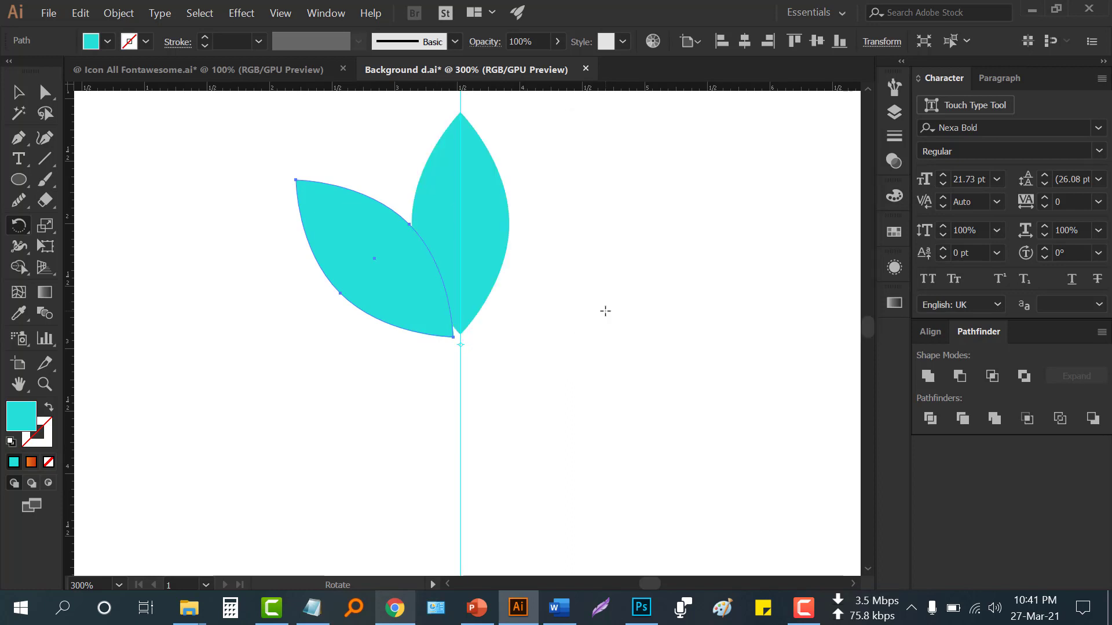
# Repeat the rotated copy six more times to complete an eight-petal flower, then deselect everything
pyautogui.press('ctrl')
pyautogui.hotkey('ctrl', 'd')
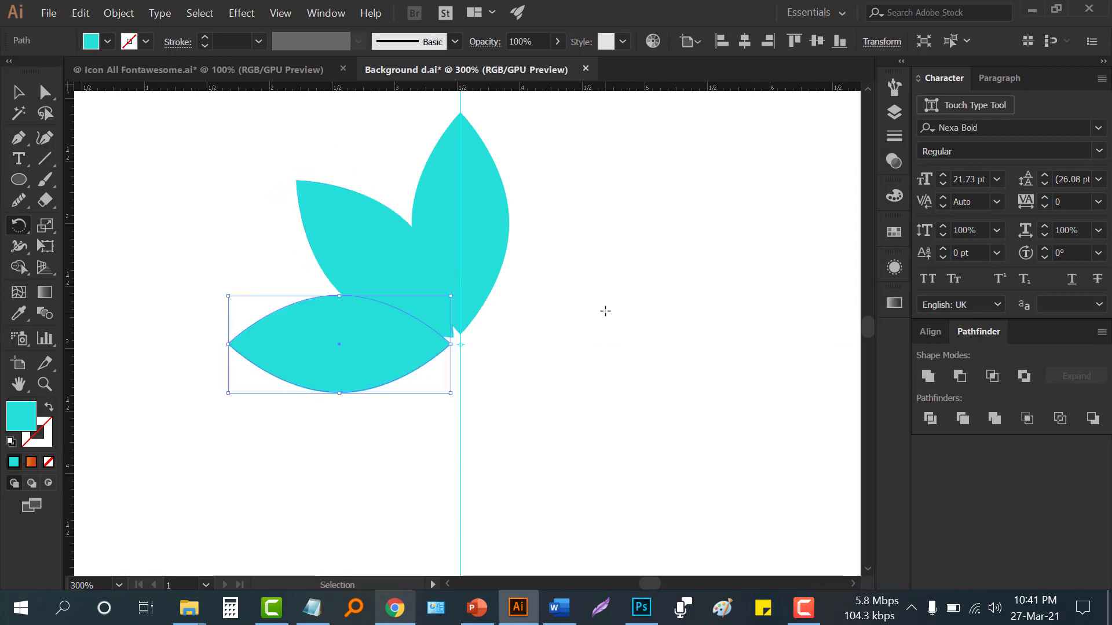
pyautogui.hotkey('ctrl', 'd')
pyautogui.hotkey('ctrl', 'd')
pyautogui.hotkey('ctrl', 'd')
pyautogui.hotkey('ctrl', 'd')
pyautogui.hotkey('ctrl', 'd')
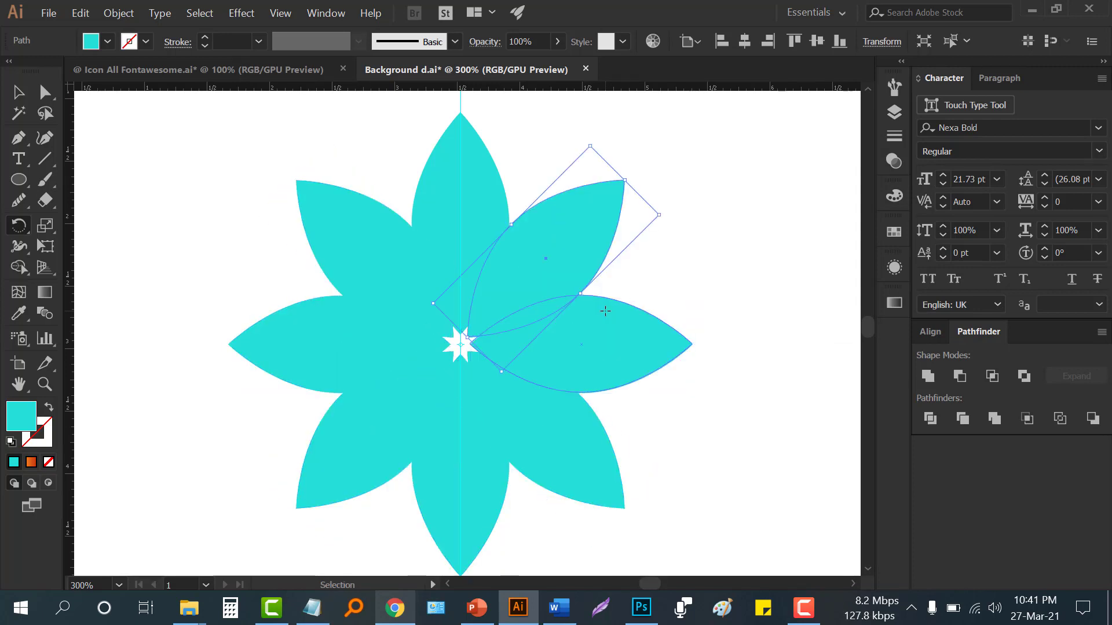
pyautogui.click(18, 93)
pyautogui.scroll(-2, 523, 319)
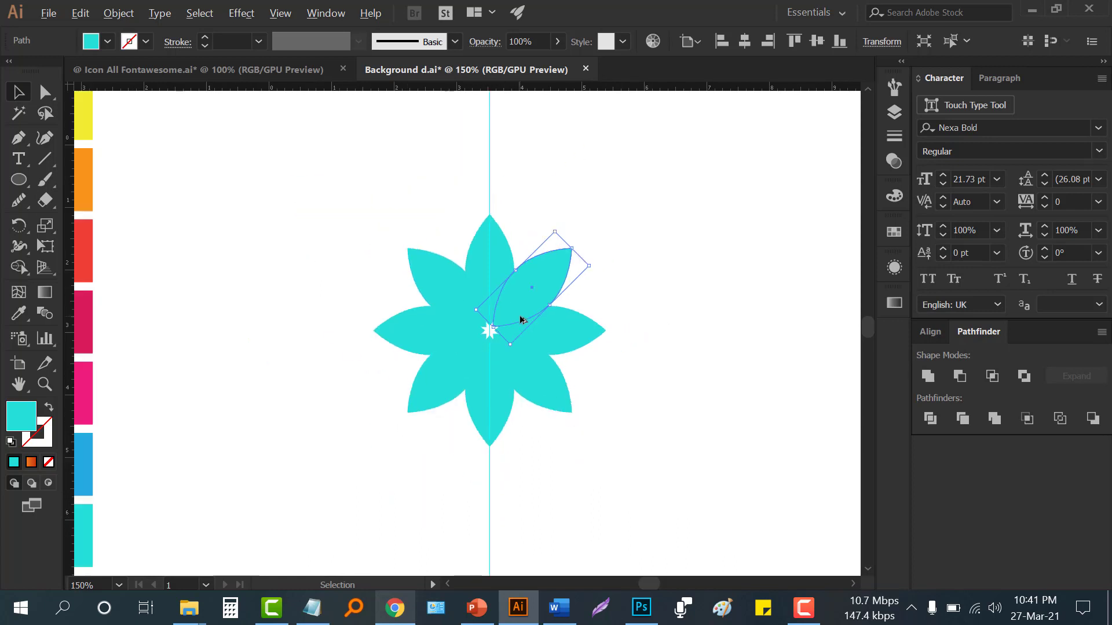
pyautogui.click(337, 253)
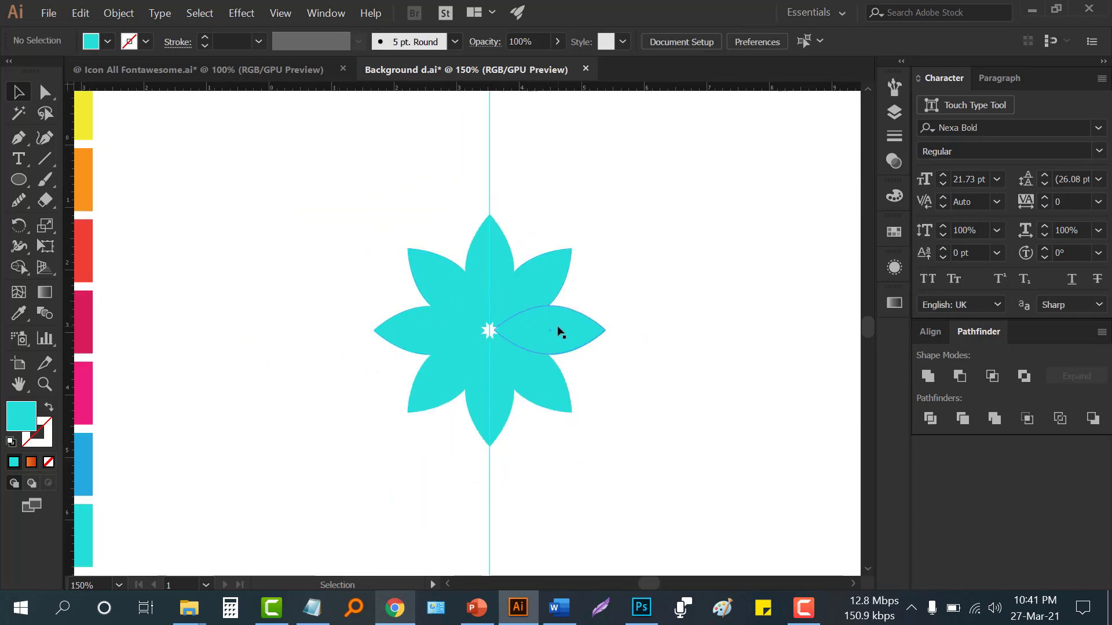
# Draw a small circle about 0.2 in in diameter just beside the tip of the flower's top petal
pyautogui.scroll(-1, 550, 324)
pyautogui.scroll(2, 526, 307)
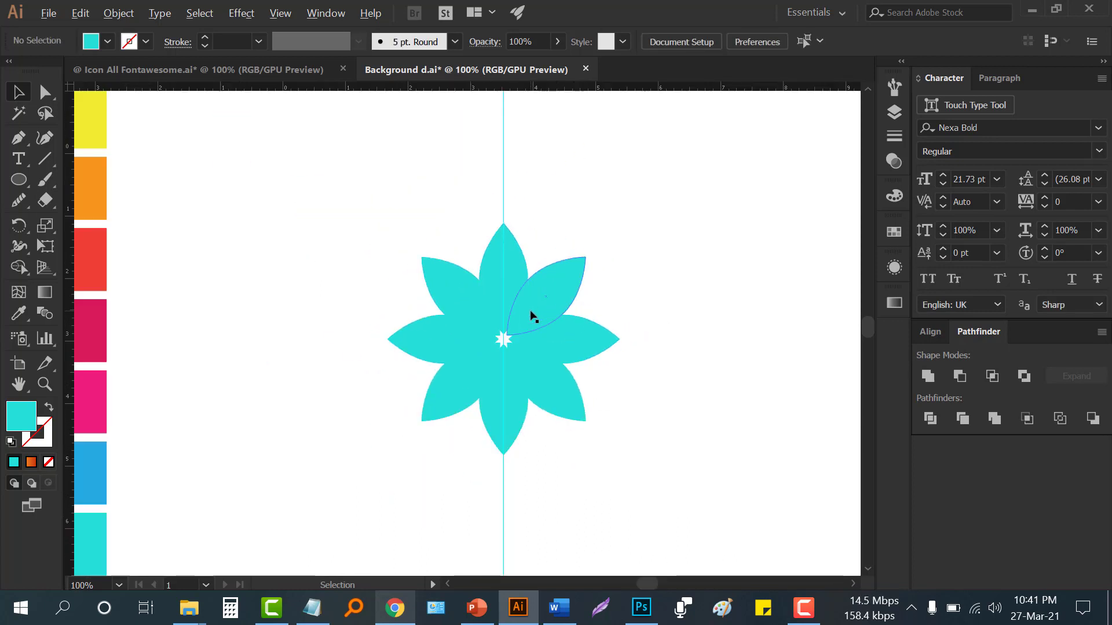
pyautogui.scroll(1, 502, 338)
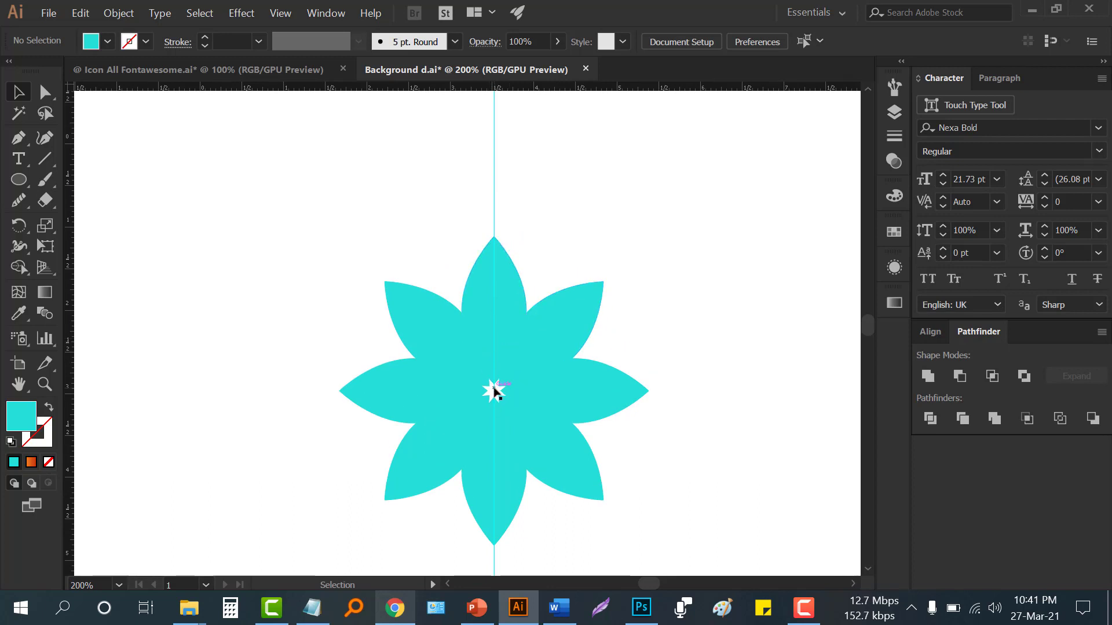
pyautogui.click(13, 181)
pyautogui.click(108, 220)
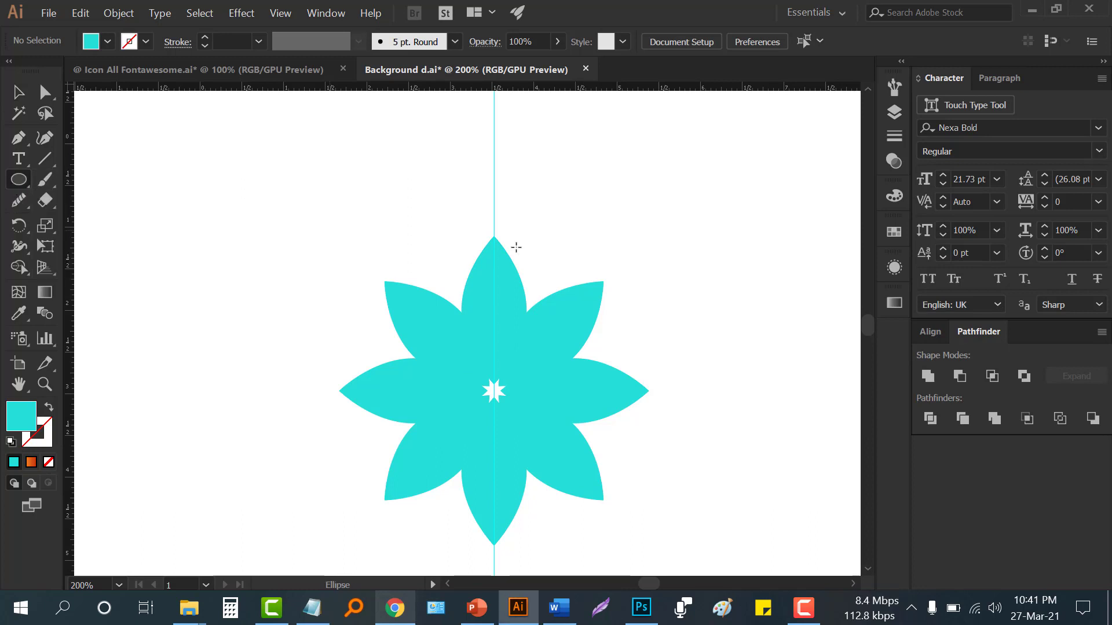
pyautogui.moveTo(518, 238); pyautogui.dragTo(534, 256)
pyautogui.scroll(1, 533, 264)
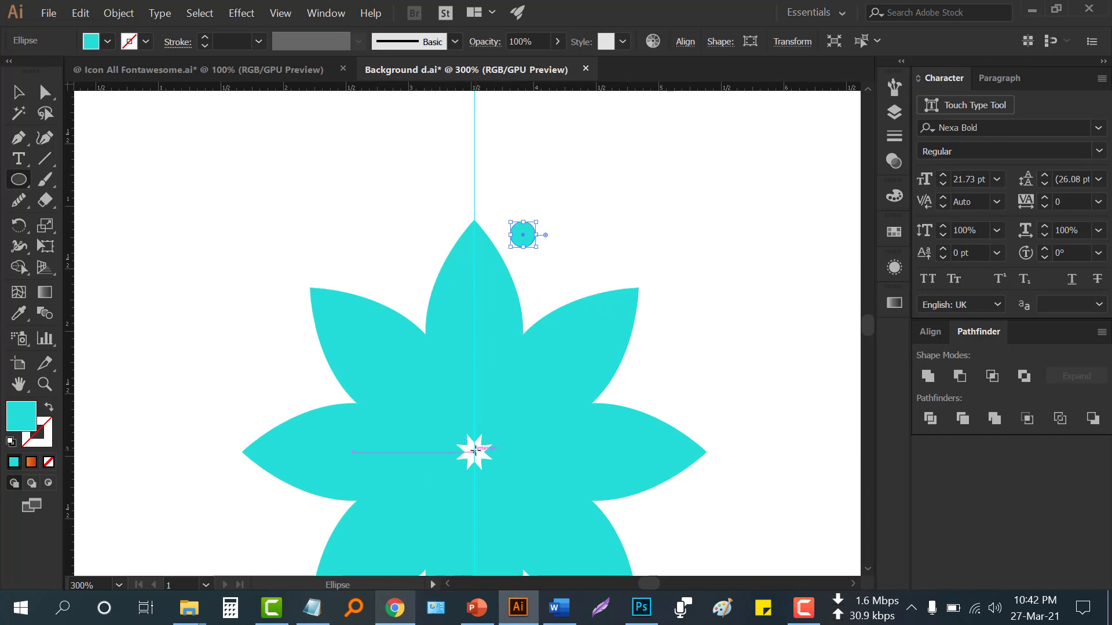
pyautogui.click(474, 451)
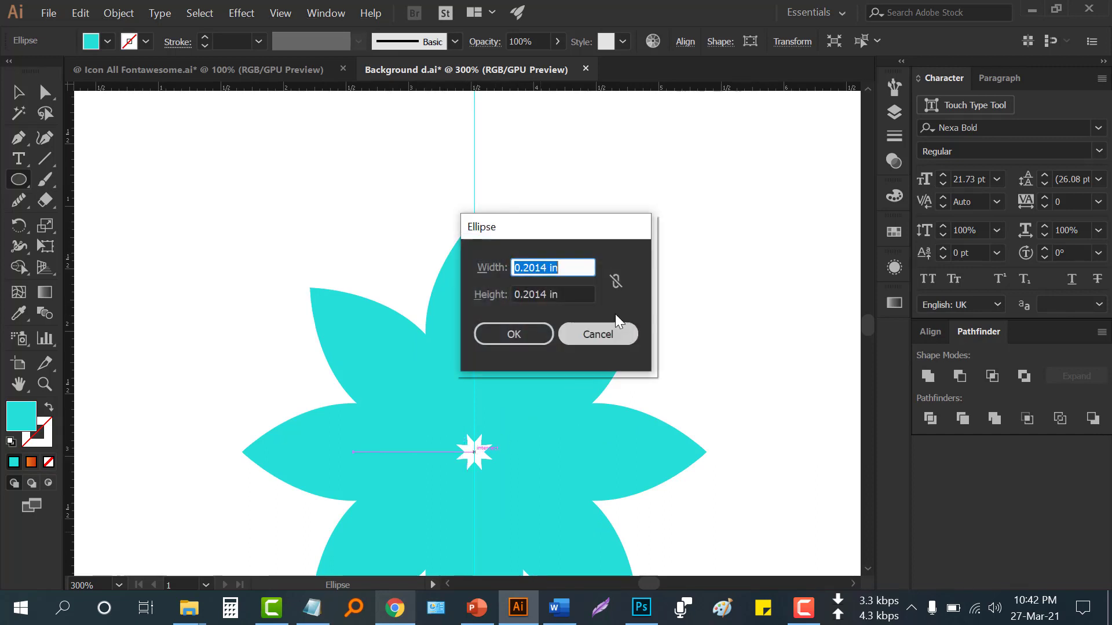
pyautogui.moveTo(558, 228); pyautogui.dragTo(759, 193)
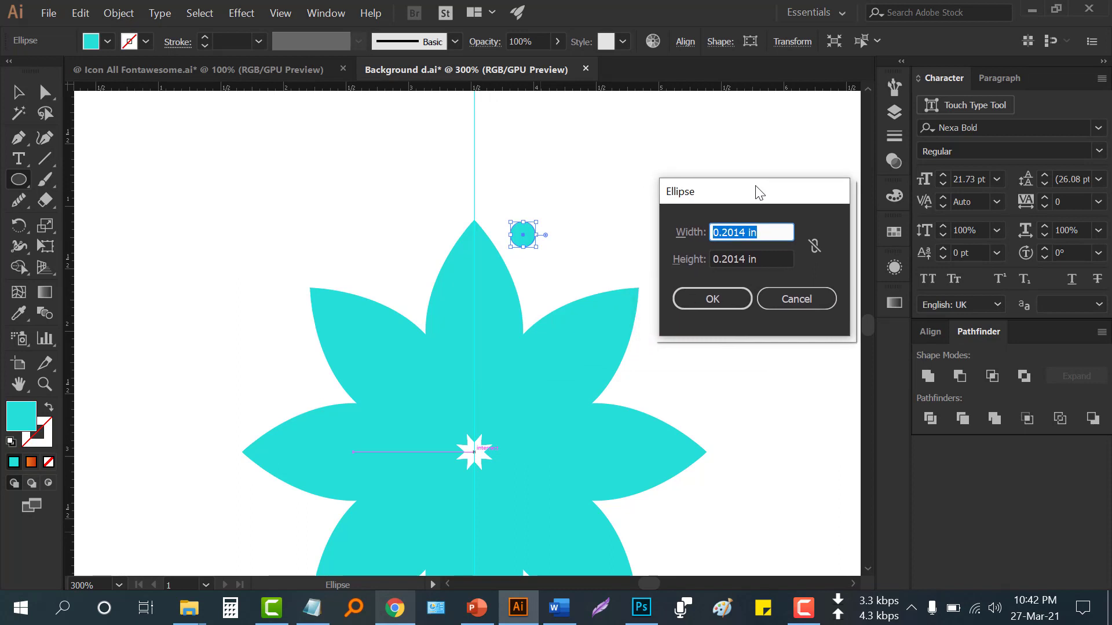
pyautogui.click(791, 304)
# Create a copy of the small circle rotated by 360/8 degrees around the flower's center
pyautogui.click(19, 225)
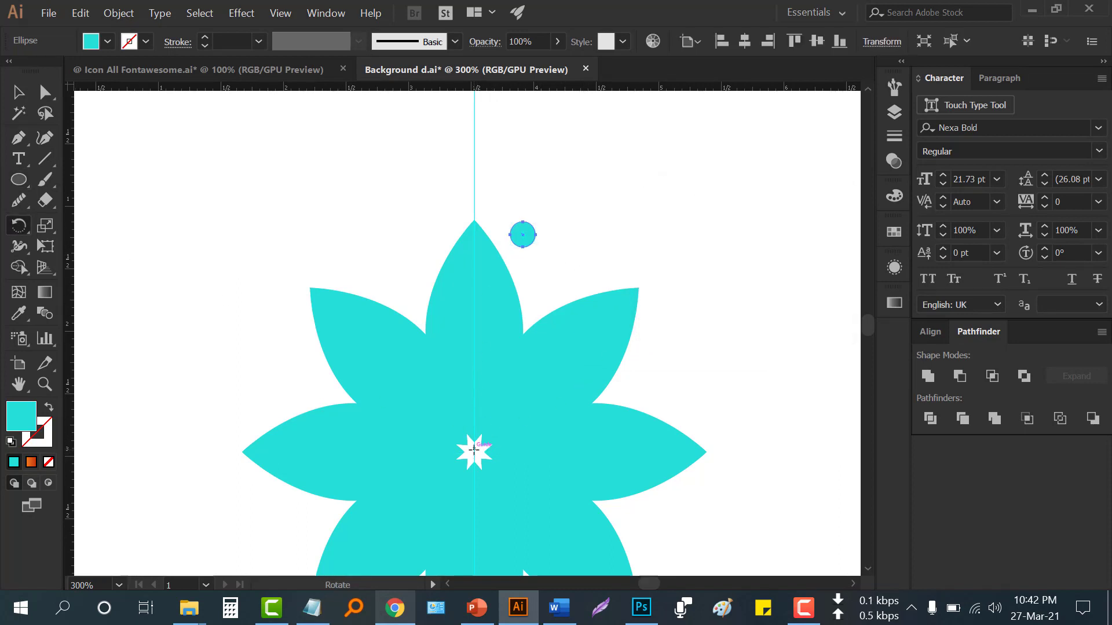
pyautogui.keyDown('alt'); pyautogui.click(473, 451); pyautogui.keyUp('alt')
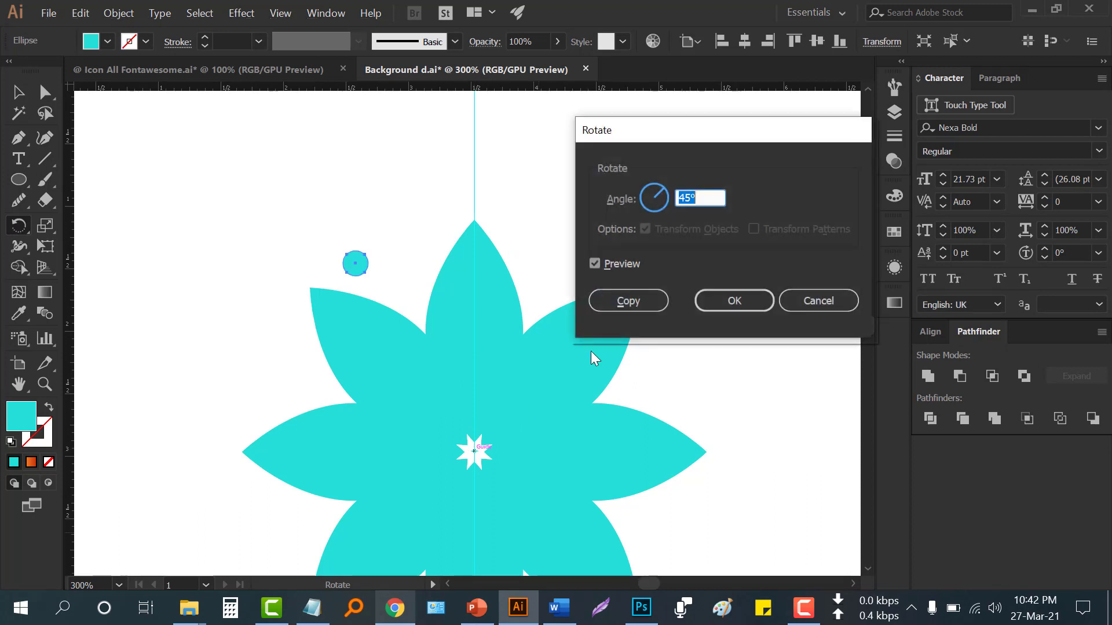
pyautogui.write('360/8')
pyautogui.click(630, 304)
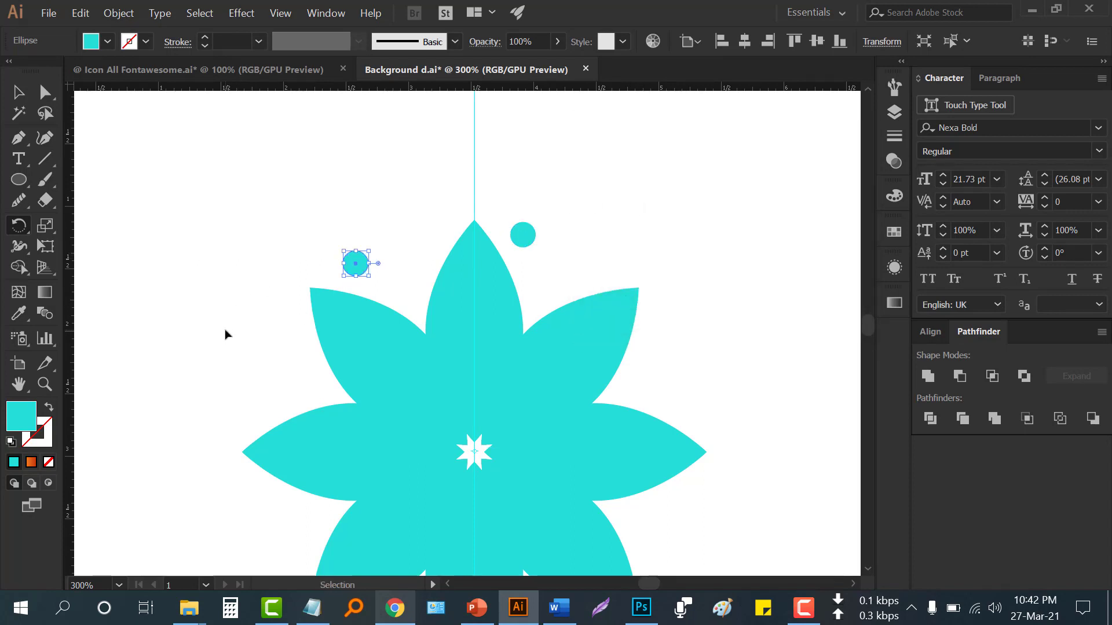
# Repeat the rotated circle copy six more times to complete a ring of eight circles, and clear the selection
pyautogui.hotkey('ctrl', 'd')
pyautogui.hotkey('ctrl', 'd')
pyautogui.hotkey('ctrl', 'd')
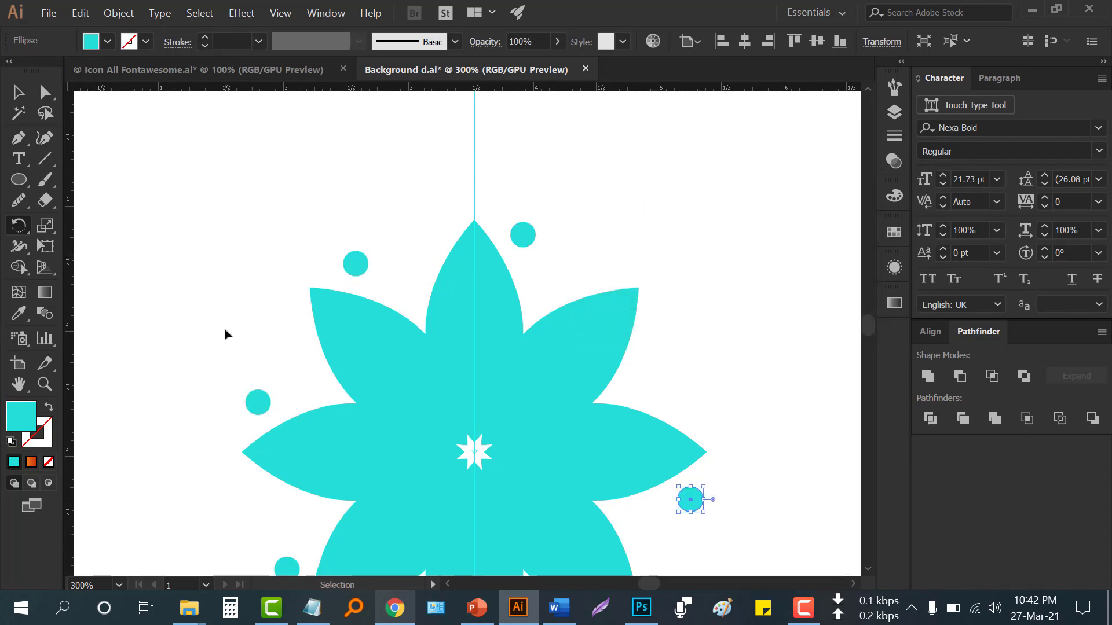
pyautogui.hotkey('ctrl', 'd')
pyautogui.click(17, 95)
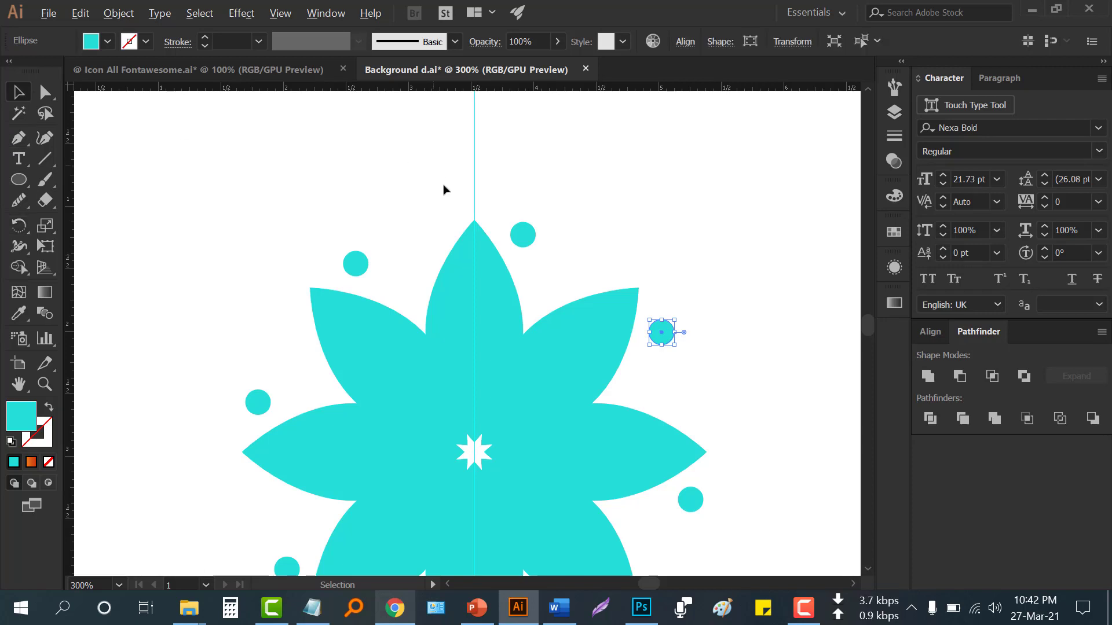
pyautogui.scroll(-1, 444, 189)
pyautogui.click(388, 509)
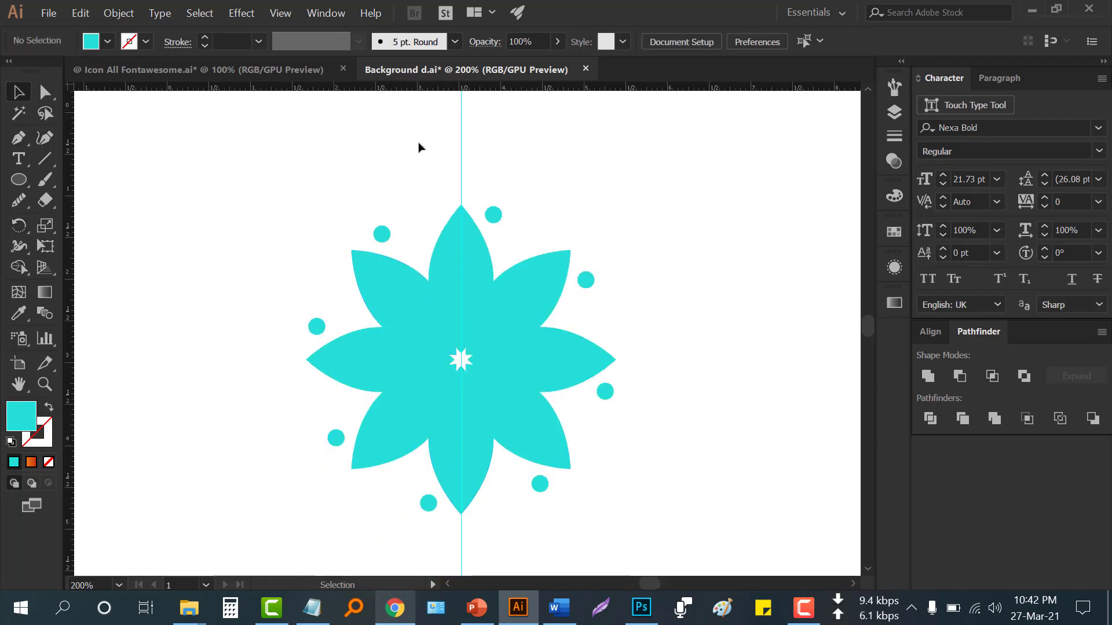
# Delete the vertical guide running through the flower
pyautogui.moveTo(418, 143); pyautogui.dragTo(534, 166)
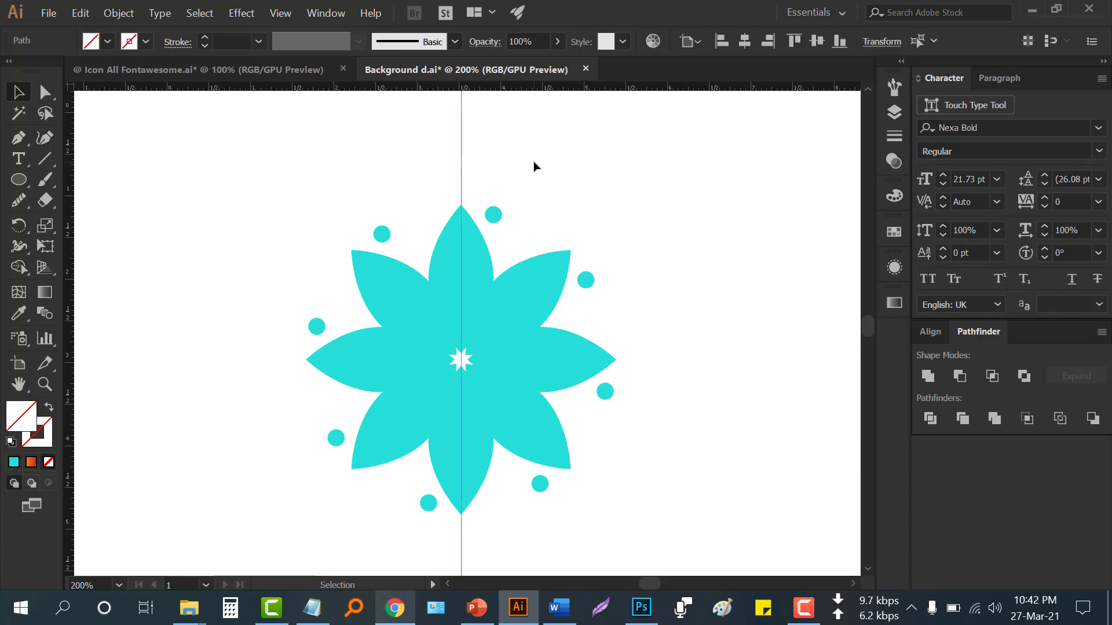
pyautogui.press('Delete')
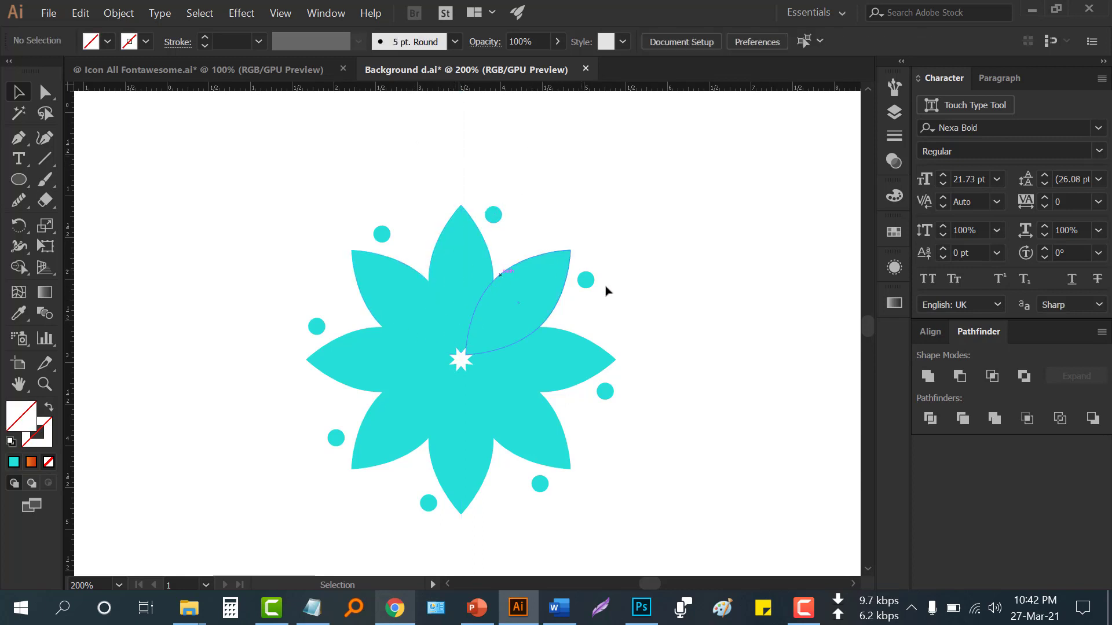
pyautogui.scroll(-1, 689, 308)
pyautogui.scroll(1, 689, 308)
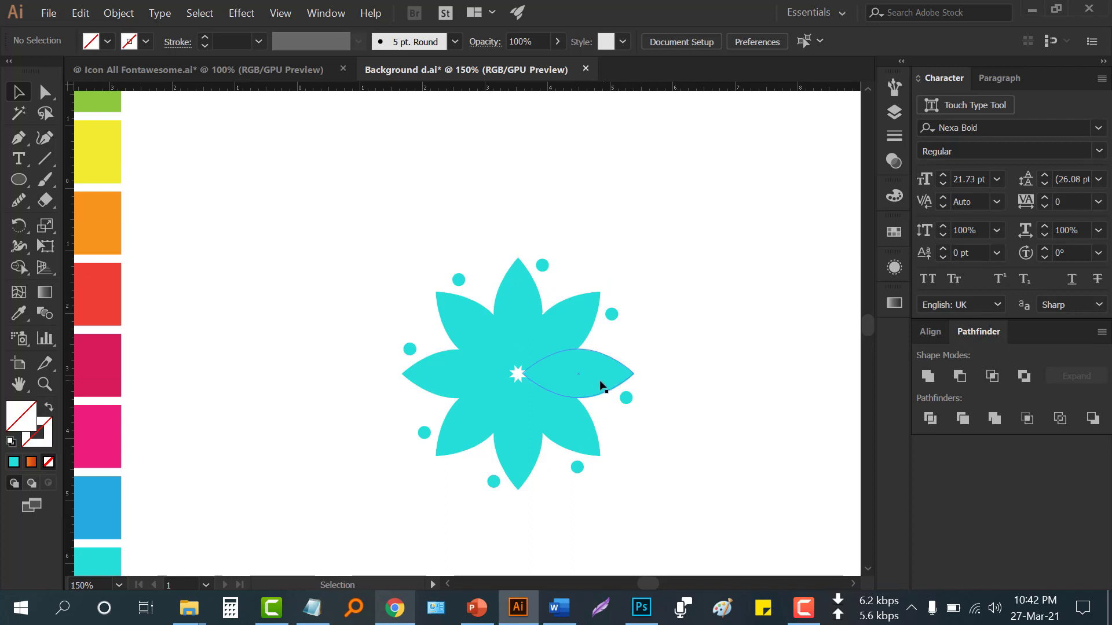
# Select all eight petals, give them a white 6 pt stroke, and deselect them
pyautogui.scroll(1, 601, 383)
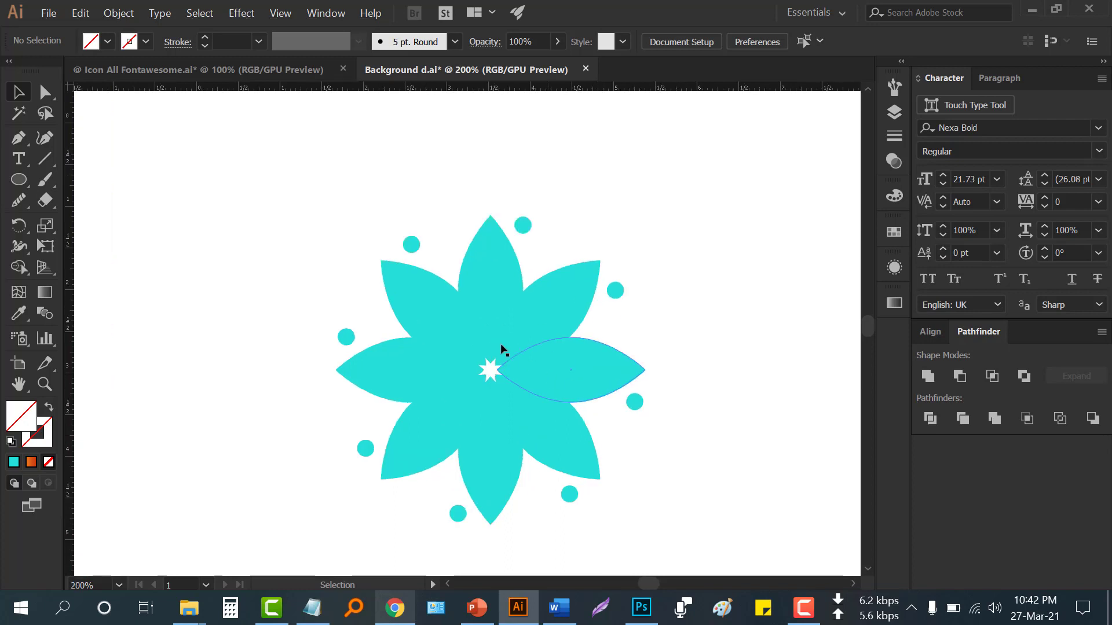
pyautogui.click(523, 433)
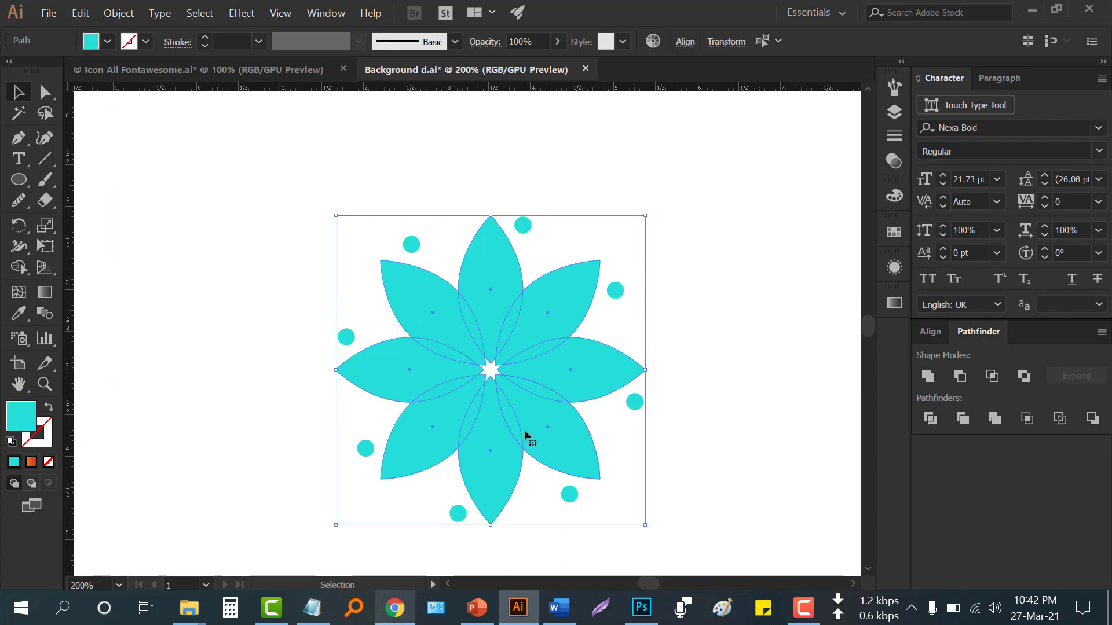
pyautogui.click(144, 41)
pyautogui.click(36, 70)
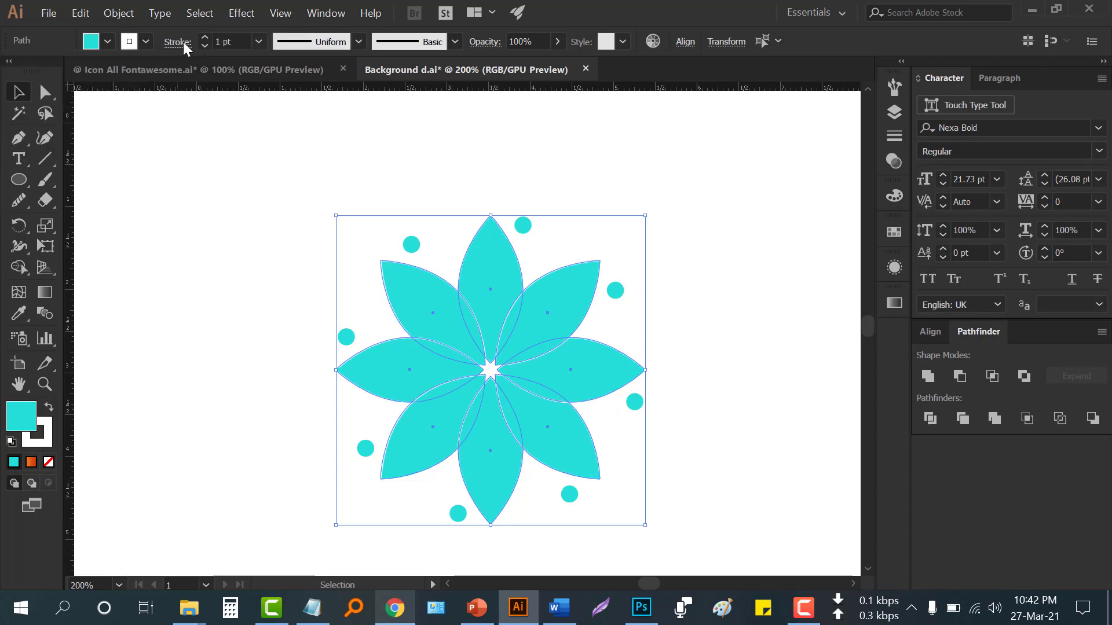
pyautogui.click(207, 37)
pyautogui.click(206, 37)
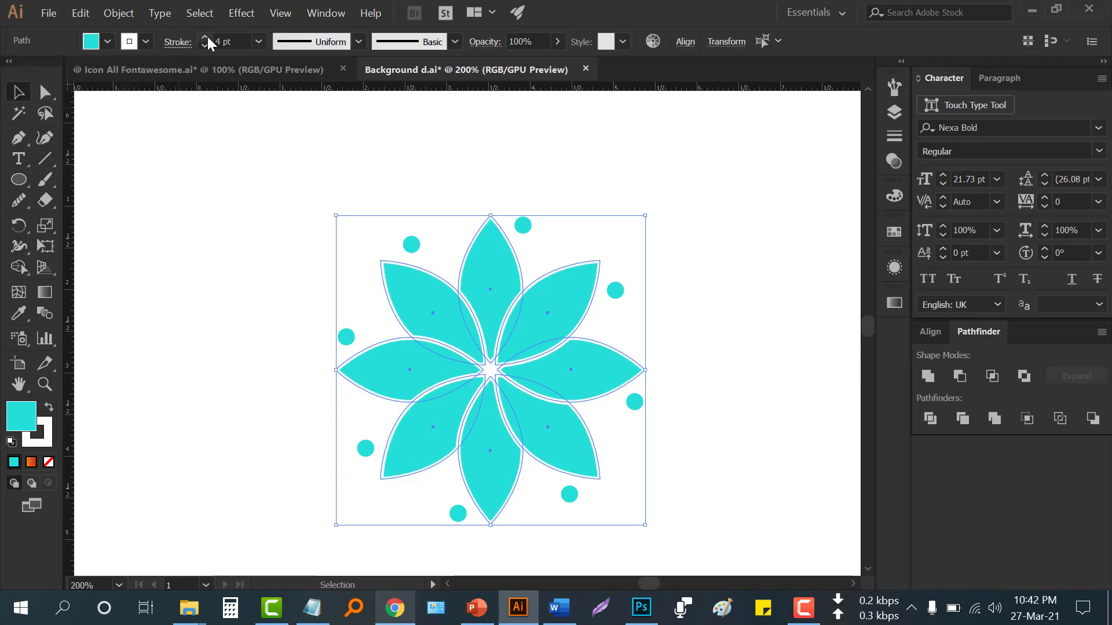
pyautogui.click(206, 38)
pyautogui.click(207, 37)
pyautogui.click(194, 273)
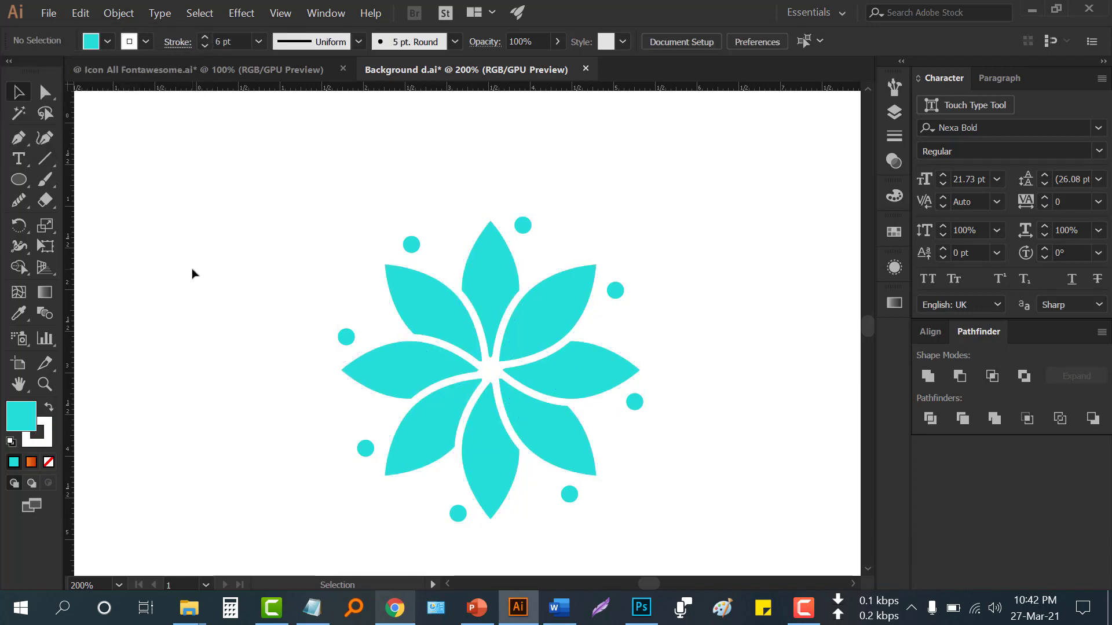
# Place a copy of the eight petals, without the circles, on the empty canvas to the right of the artboard
pyautogui.scroll(-1, 366, 313)
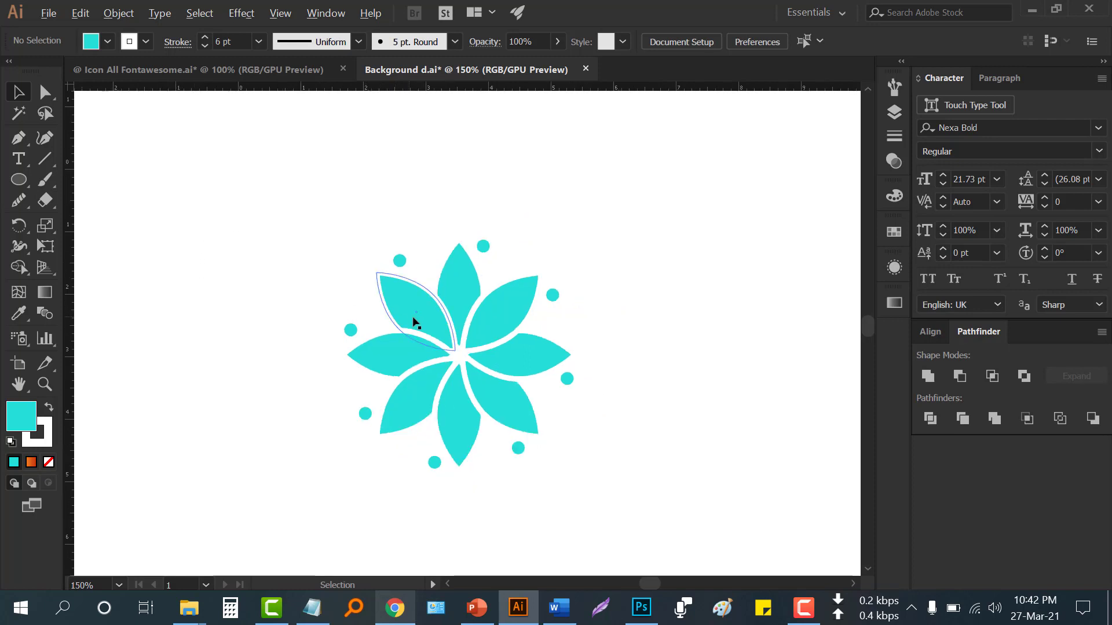
pyautogui.click(492, 381)
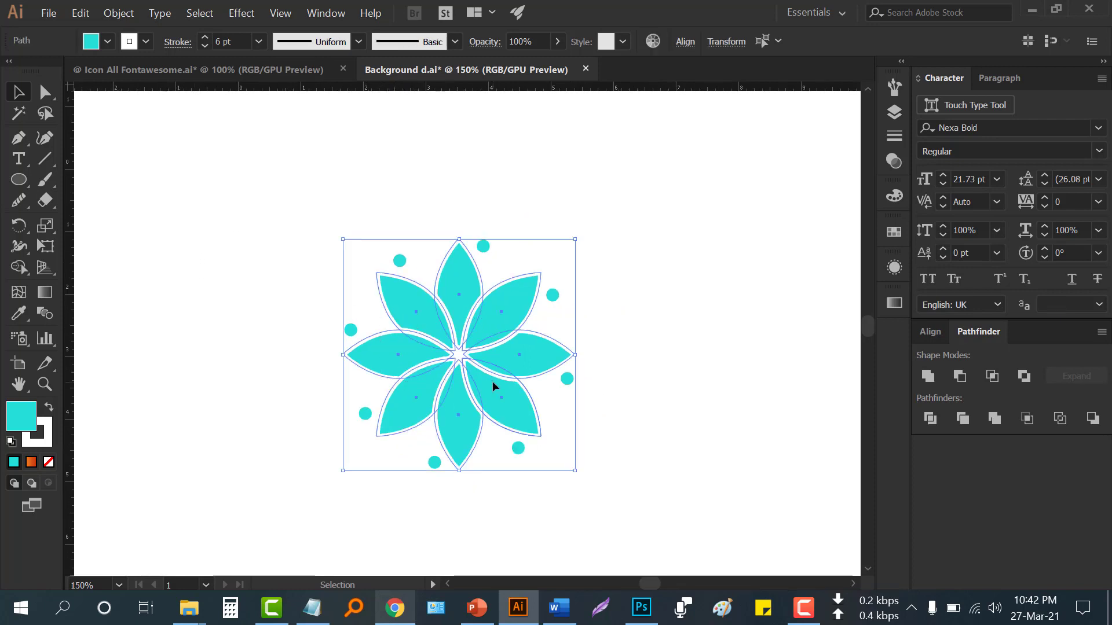
pyautogui.scroll(-2, 312, 394)
pyautogui.moveTo(356, 388); pyautogui.dragTo(679, 387)
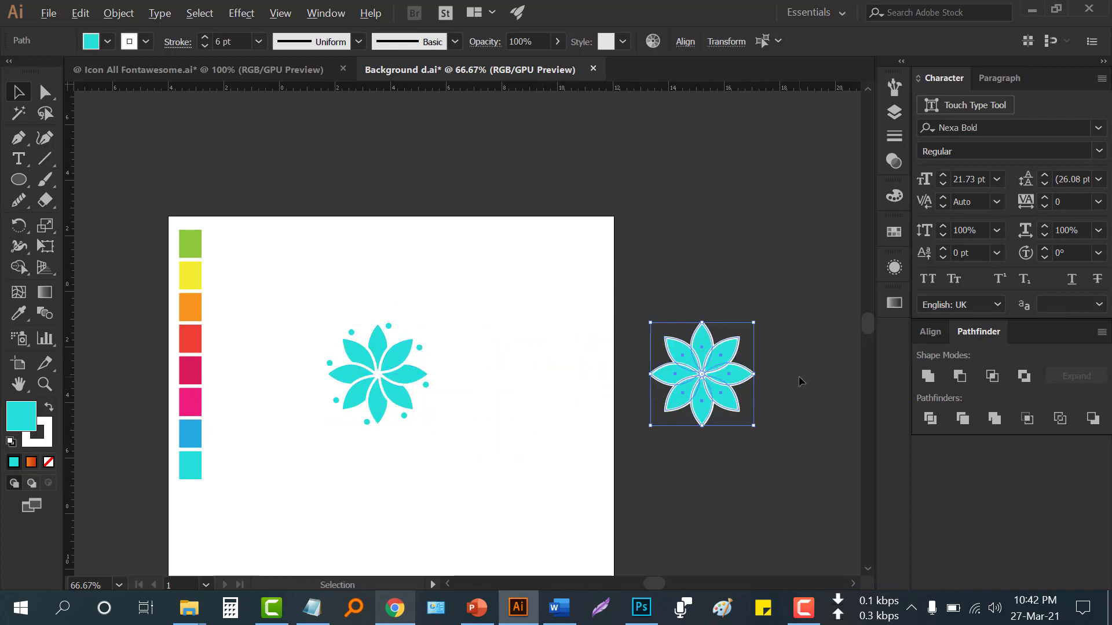
# Expand the copied petals' strokes into shapes, leaving the Fill option off
pyautogui.hotkey('ctrl', '=')
pyautogui.hotkey('ctrl', '=')
pyautogui.hotkey('ctrl', '=')
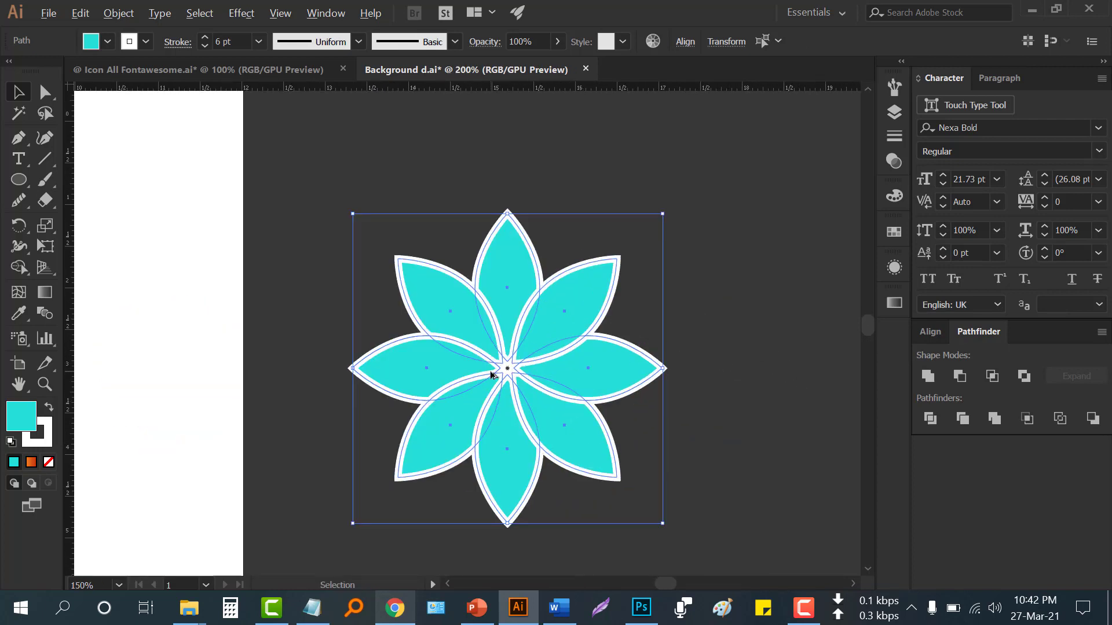
pyautogui.click(118, 17)
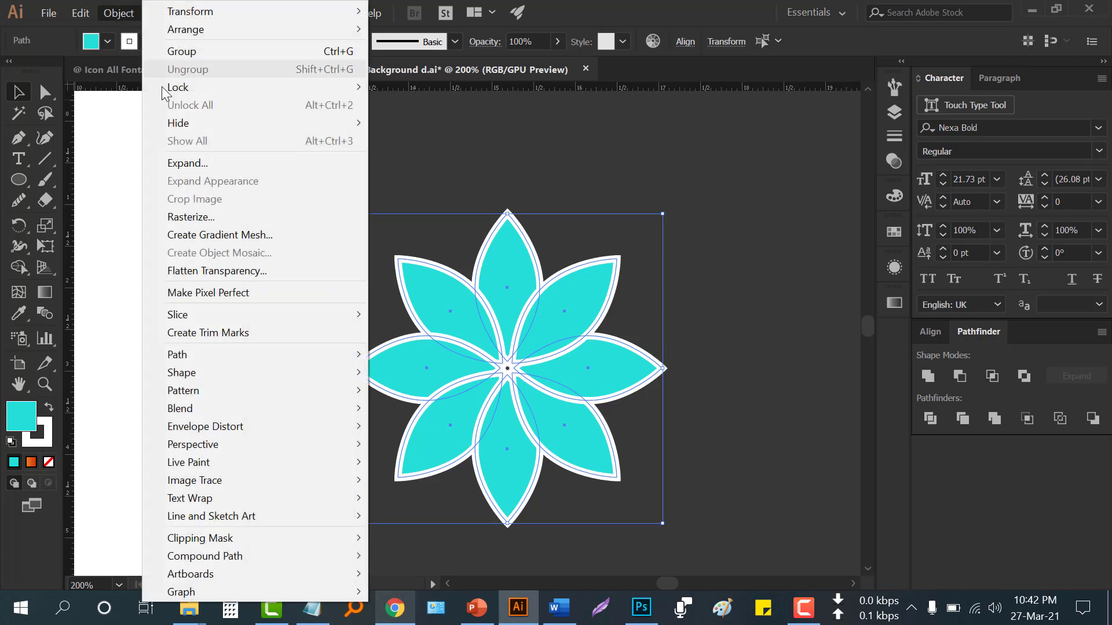
pyautogui.click(186, 160)
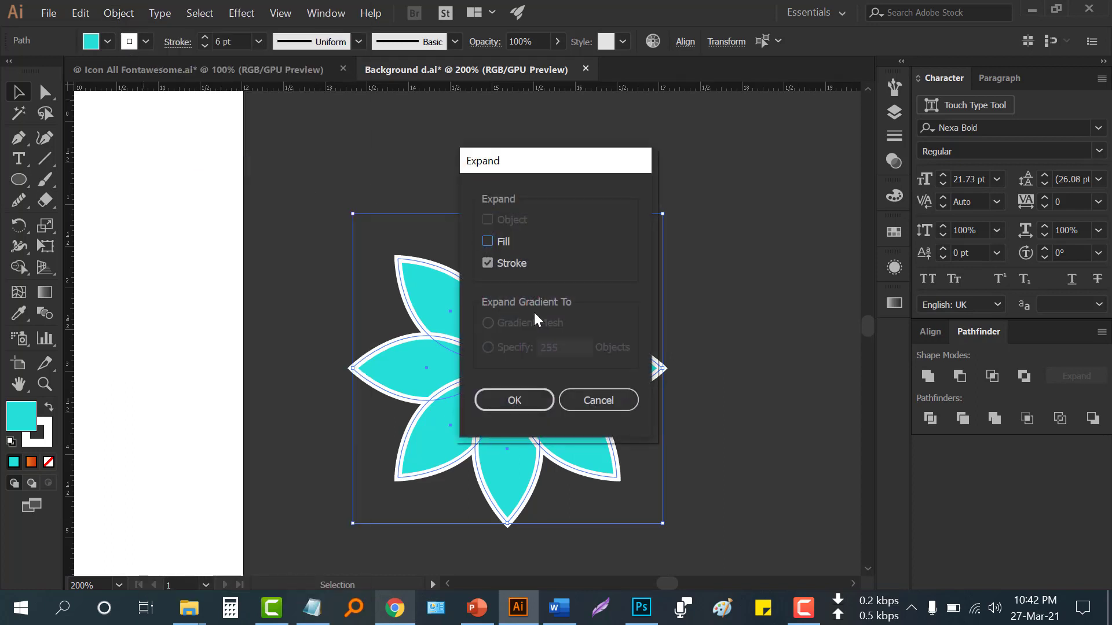
pyautogui.click(526, 399)
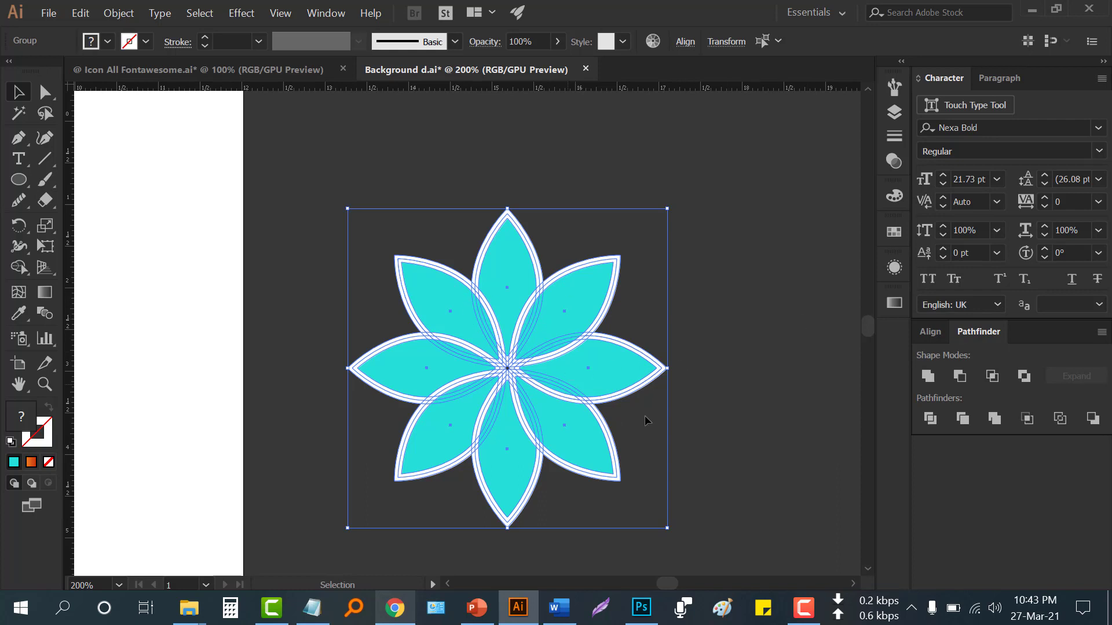
# Split the copied flower with Pathfinder Divide, and delete all of its white pieces using a Magic Wand selection
pyautogui.click(929, 420)
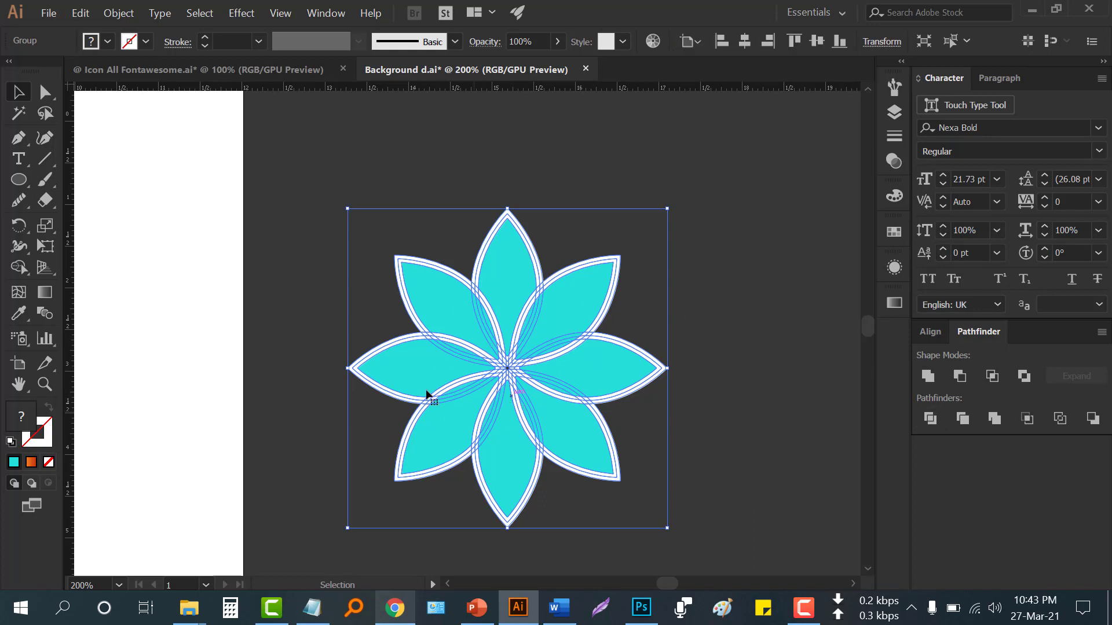
pyautogui.click(18, 115)
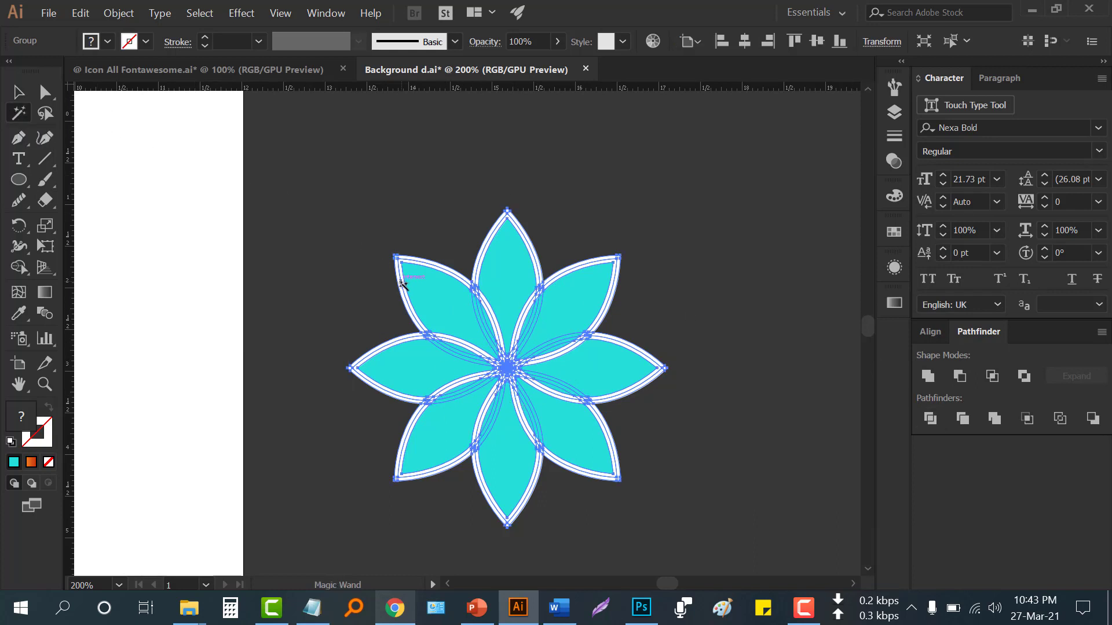
pyautogui.click(400, 286)
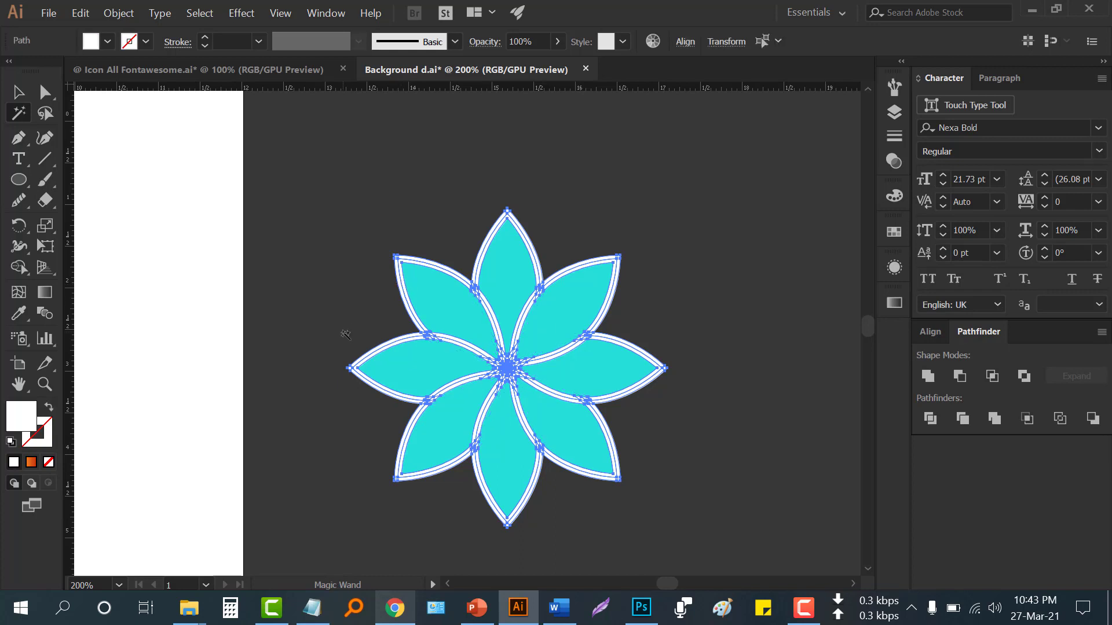
pyautogui.press('Delete')
pyautogui.click(18, 91)
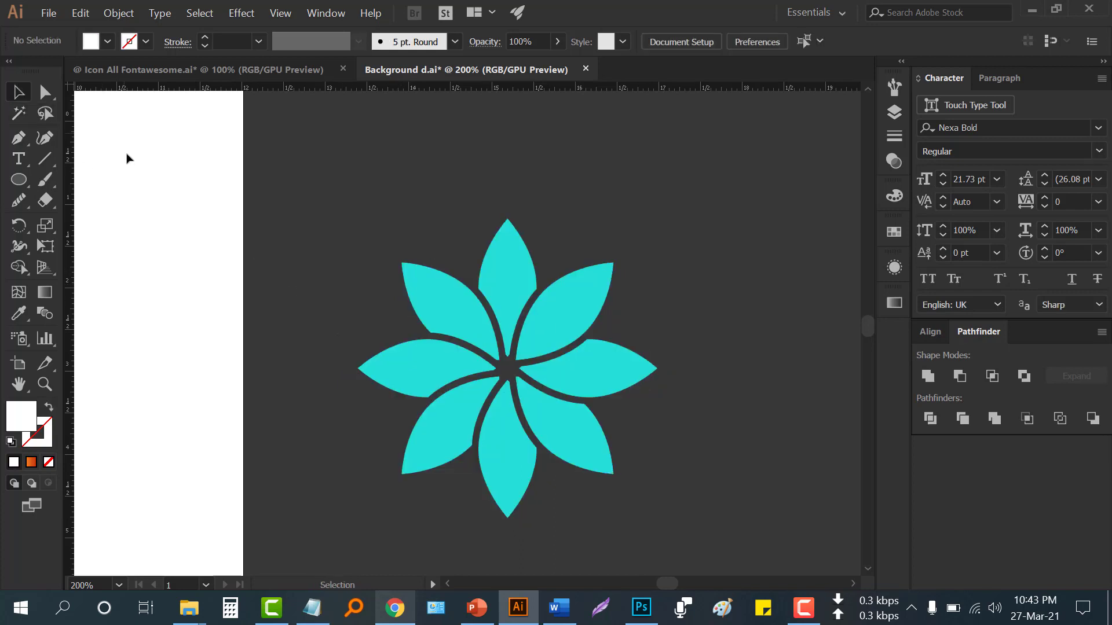
# Merge the remaining turquoise pieces of the copied flower with Pathfinder Unite
pyautogui.click(480, 345)
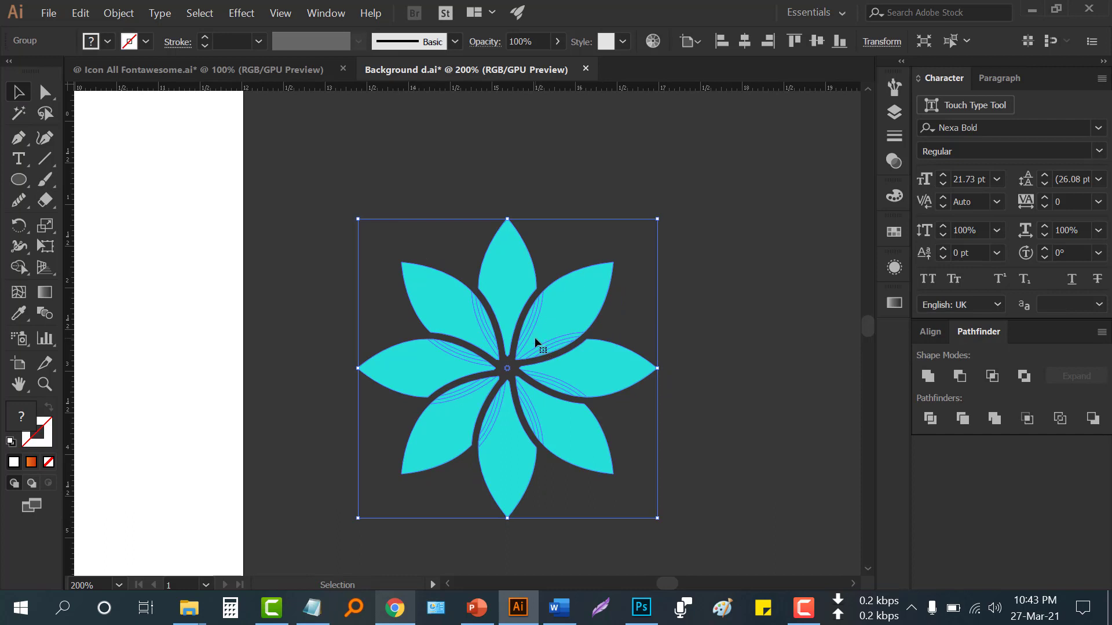
pyautogui.click(929, 375)
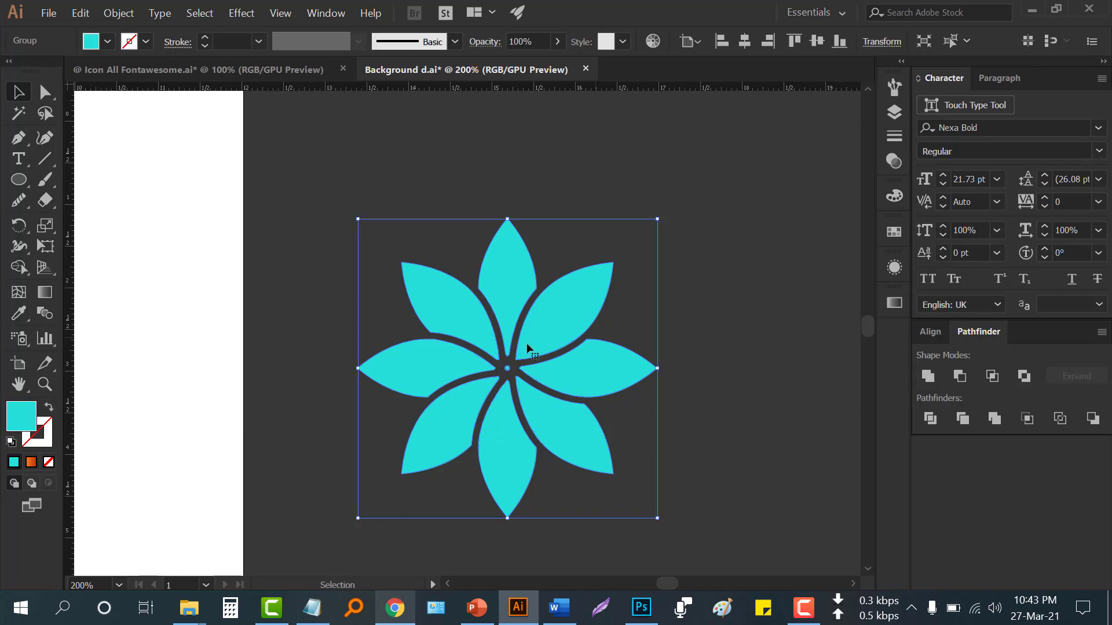
# Isolate the copied flower's group, delete the tiny star at its center, and leave isolation mode
pyautogui.hotkey('ctrl', '+')
pyautogui.hotkey('ctrl', '+')
pyautogui.hotkey('ctrl', '+')
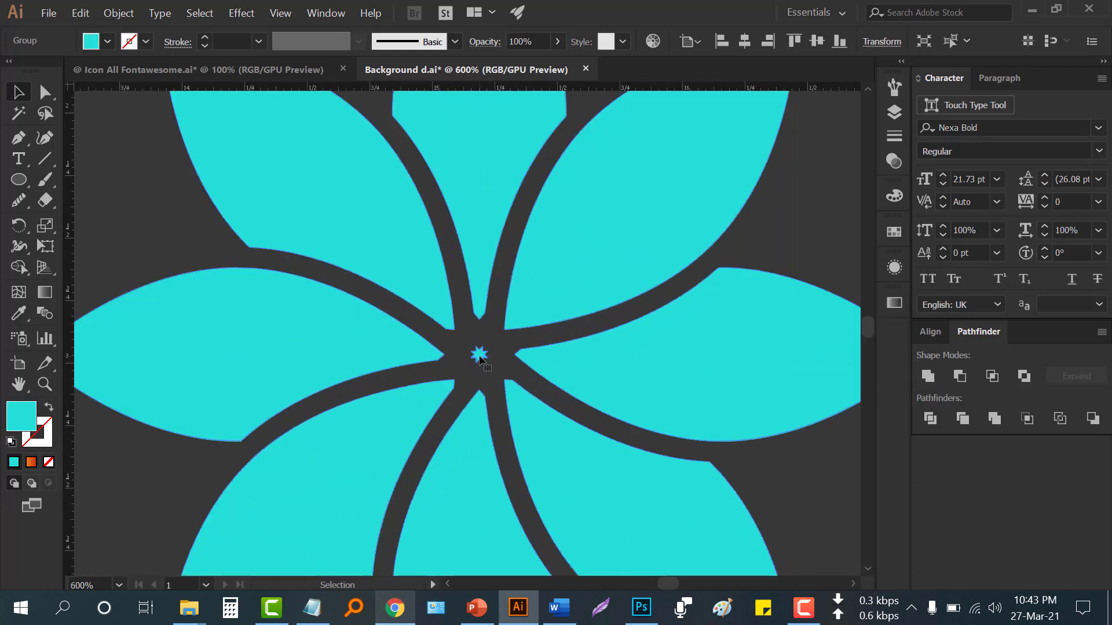
pyautogui.hotkey('ctrl', '-')
pyautogui.rightClick(484, 353)
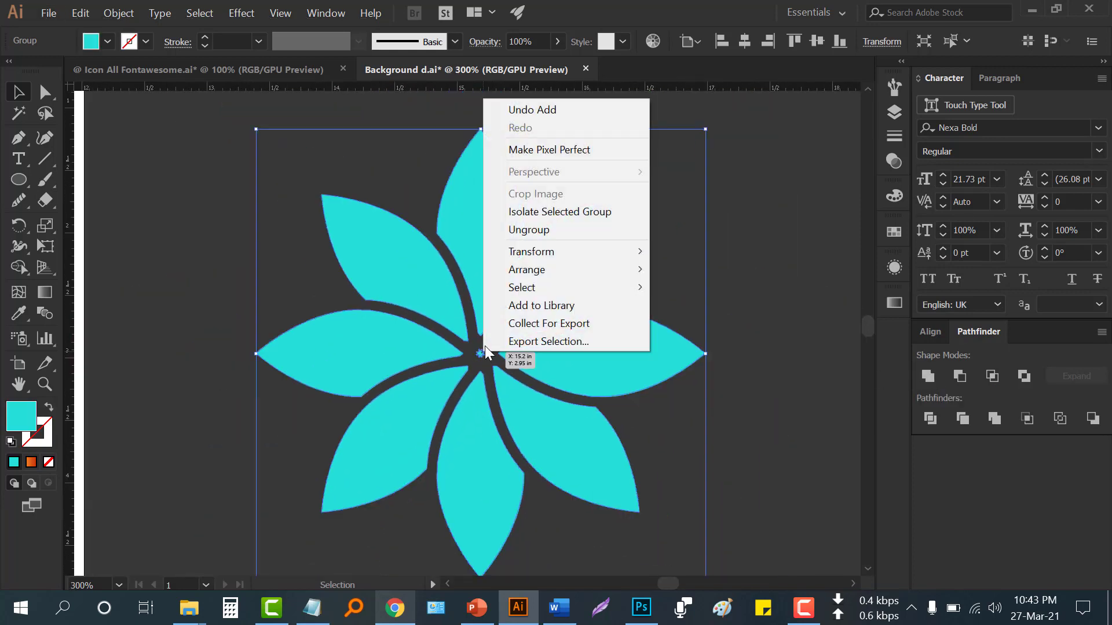
pyautogui.click(527, 217)
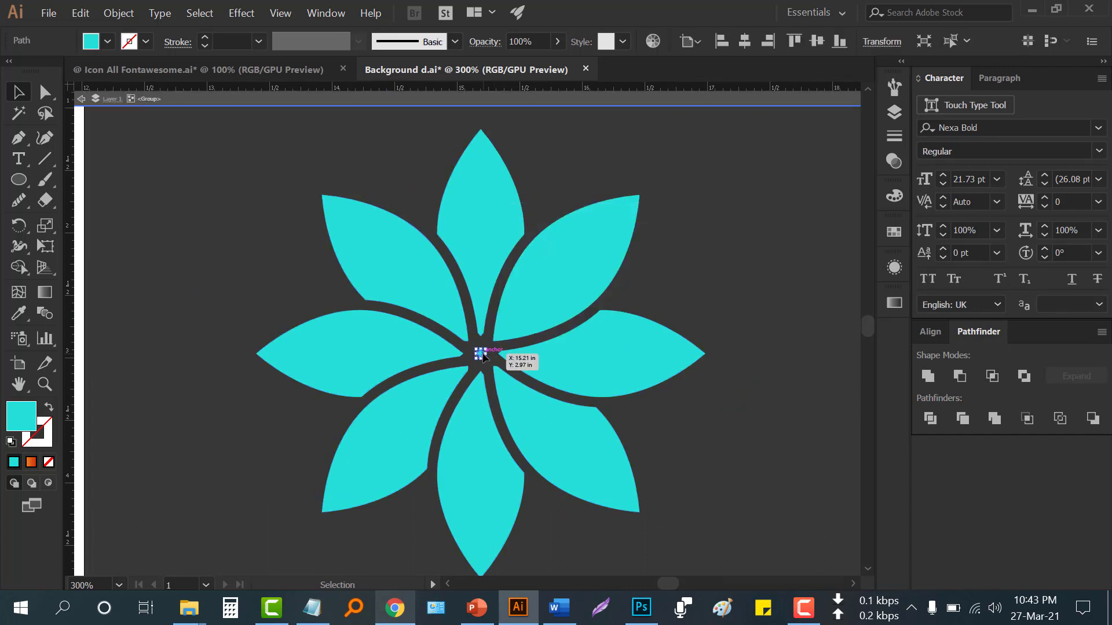
pyautogui.click(483, 356)
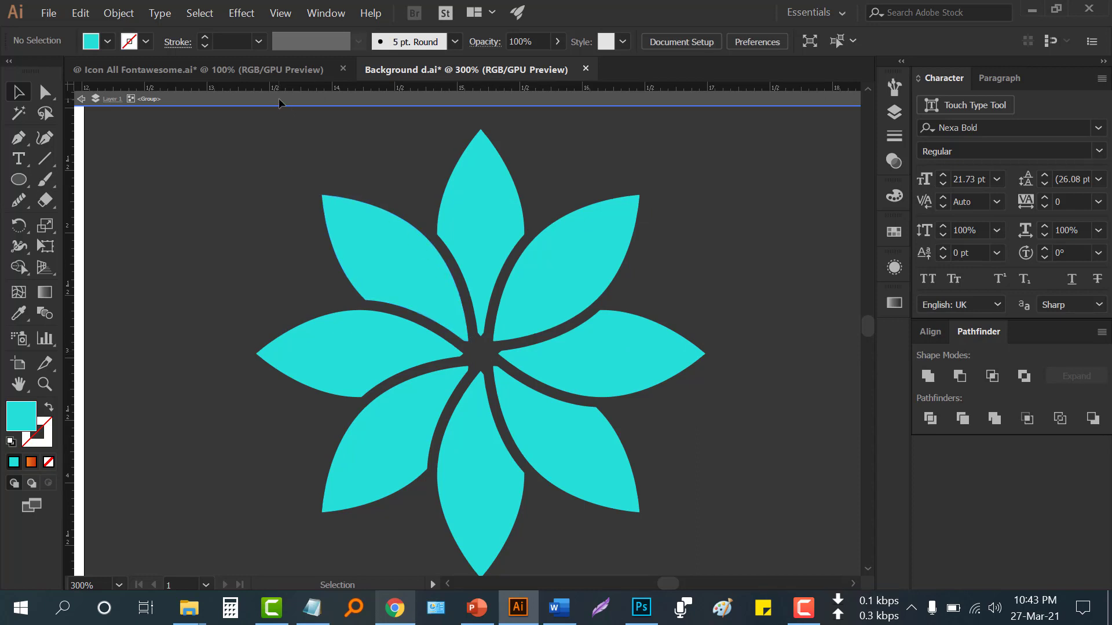
pyautogui.click(336, 99)
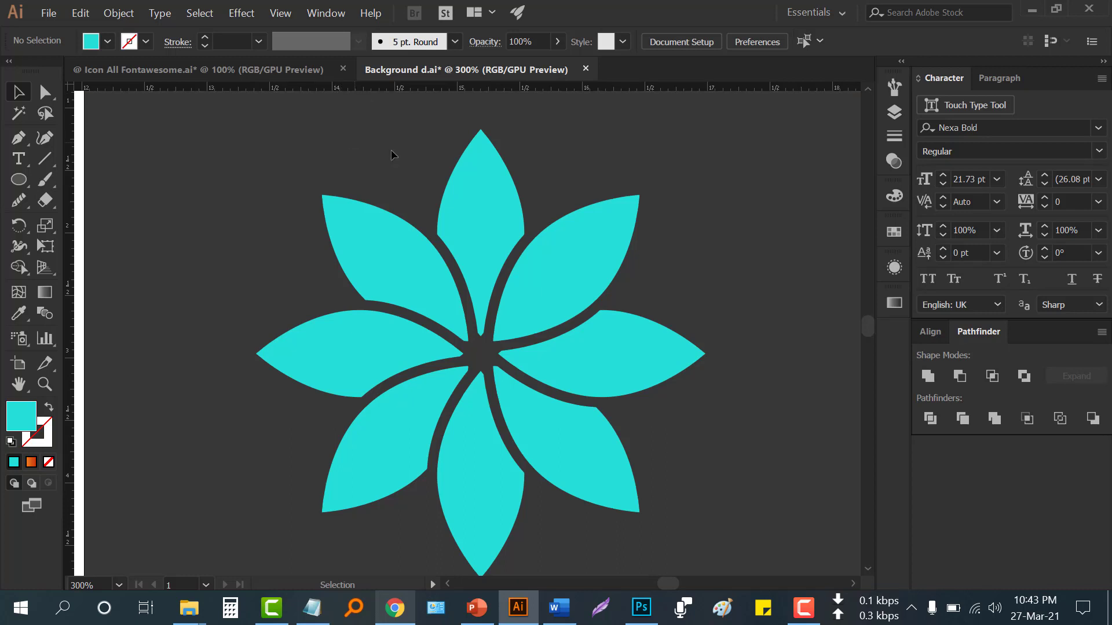
# Move the copied flower from outside the artboard onto the white area beside the original flower
pyautogui.scroll(-4, 743, 268)
pyautogui.scroll(1, 338, 252)
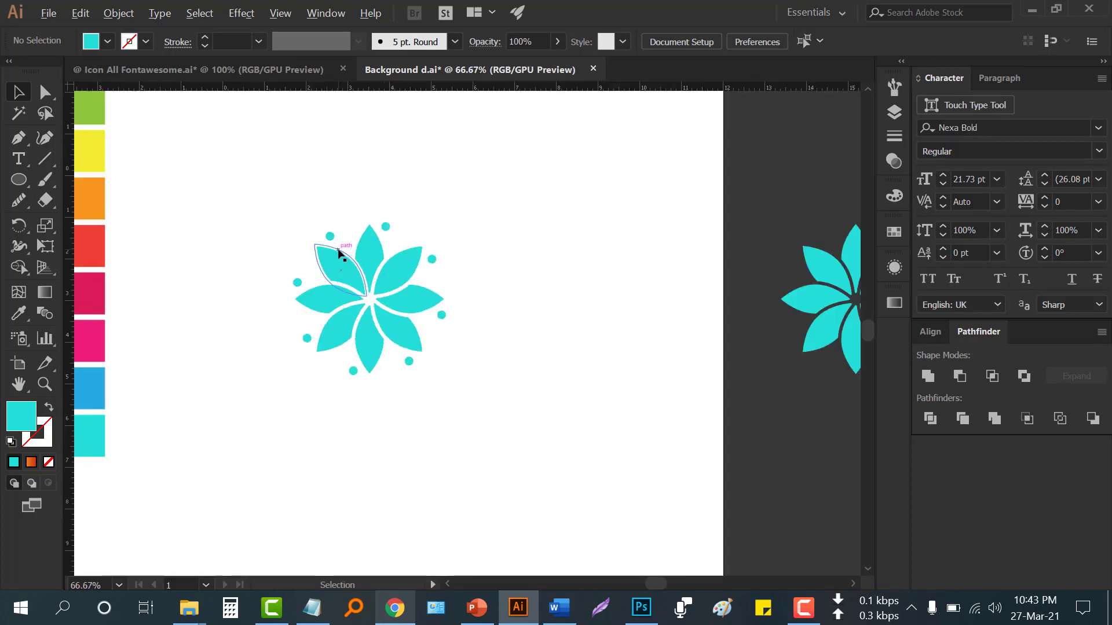
pyautogui.click(825, 337)
pyautogui.moveTo(816, 328); pyautogui.dragTo(521, 313)
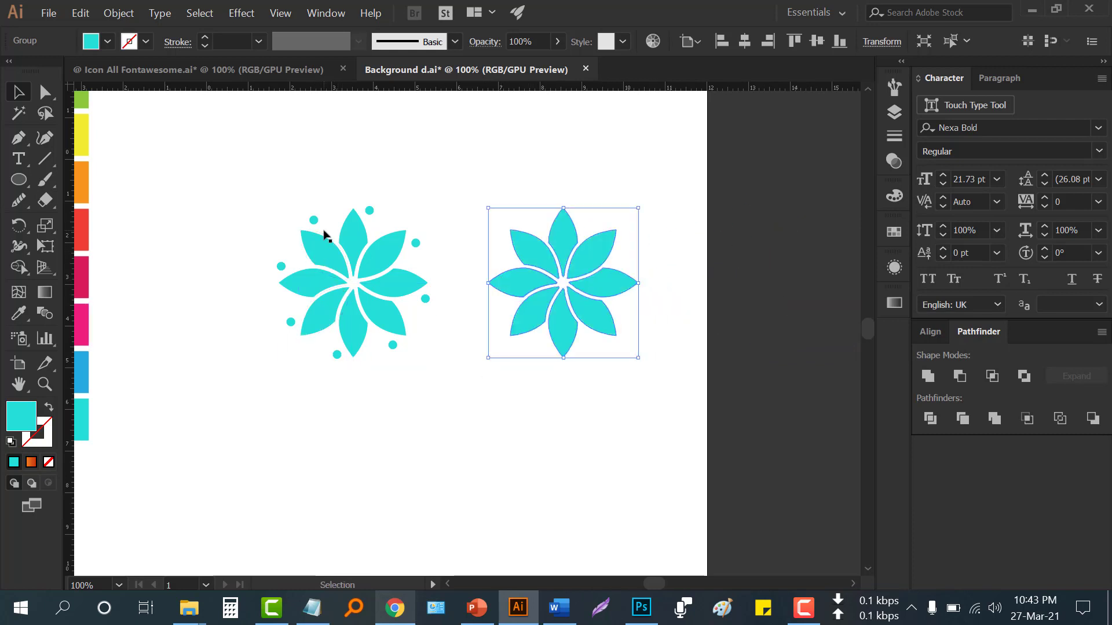
# Delete the original flower with the white-stroked petals and move the cleaned copy into the ring of circles
pyautogui.click(365, 319)
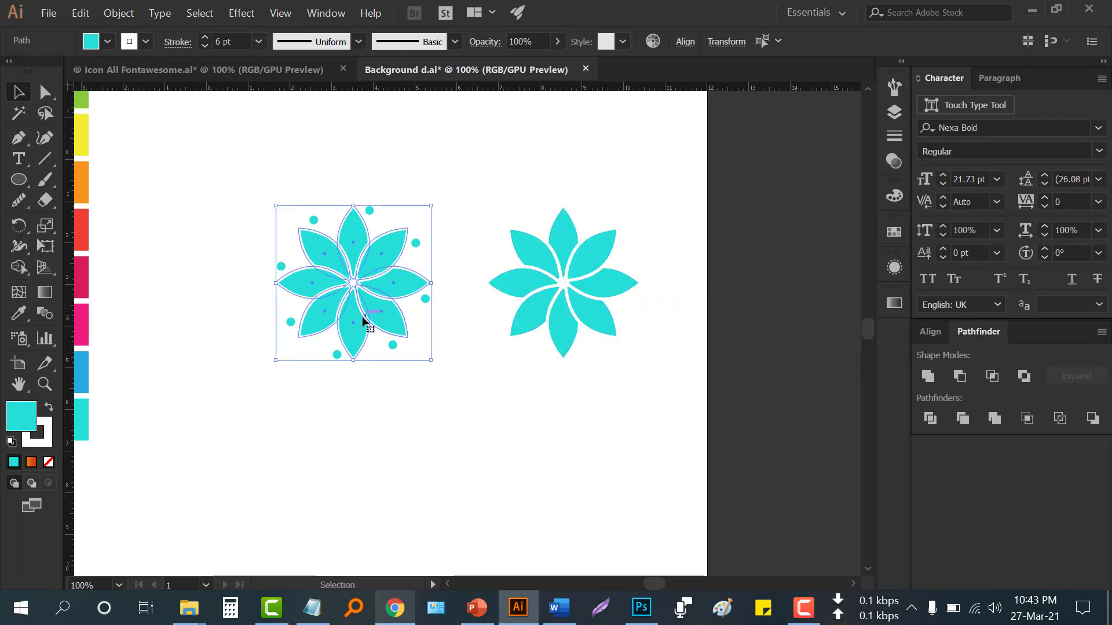
pyautogui.click(525, 297)
pyautogui.keyDown('shift'); pyautogui.click(382, 293); pyautogui.keyUp('shift')
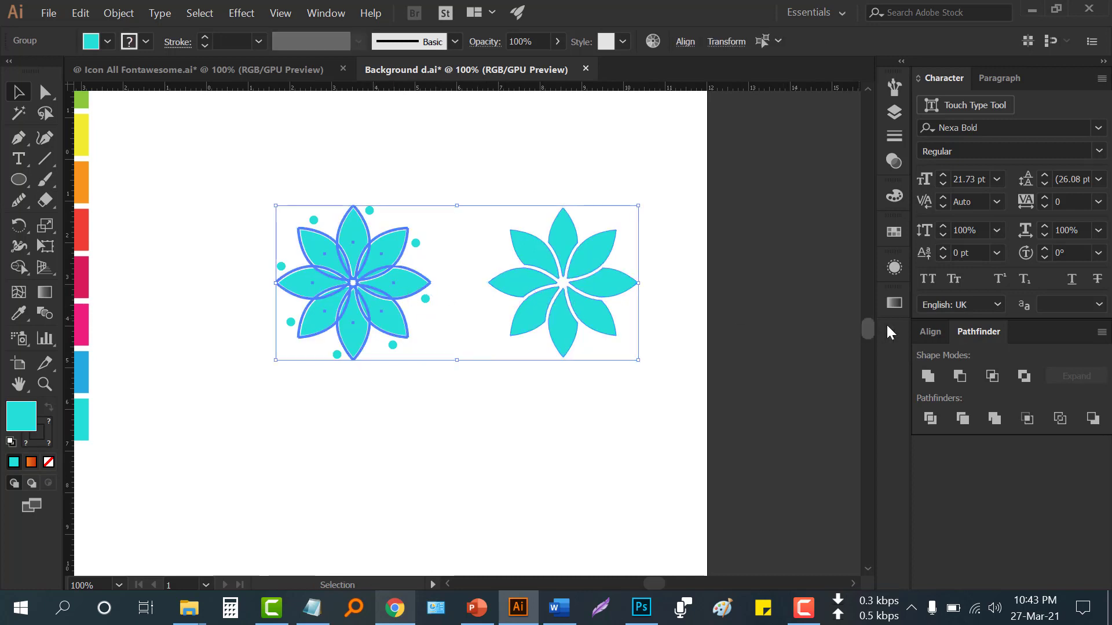
pyautogui.click(689, 364)
pyautogui.click(392, 330)
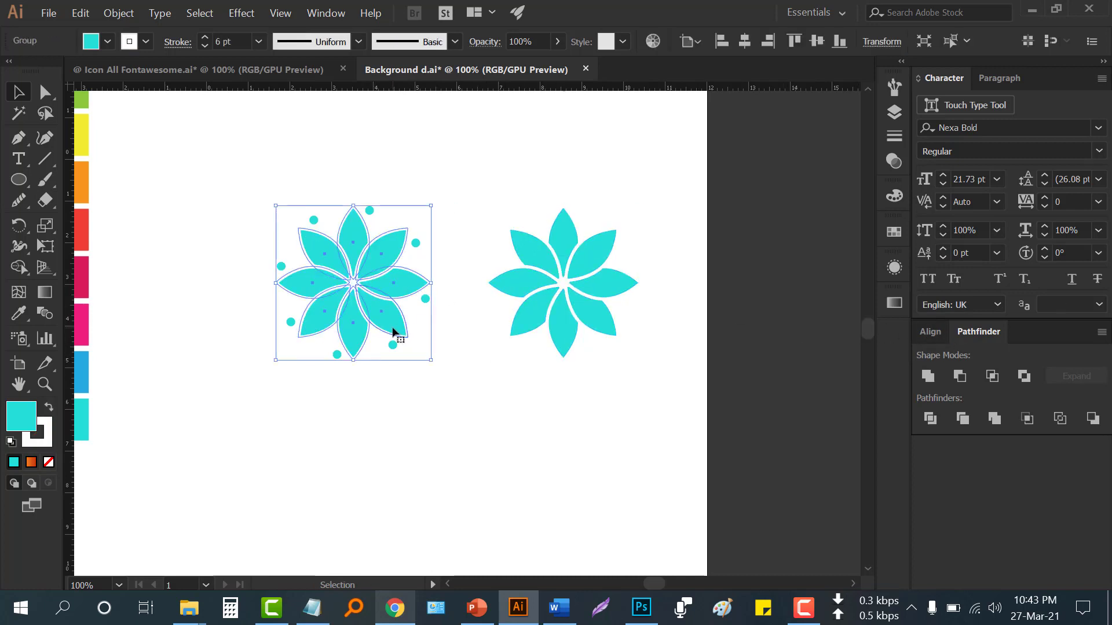
pyautogui.press('Delete')
pyautogui.moveTo(539, 313); pyautogui.dragTo(326, 307)
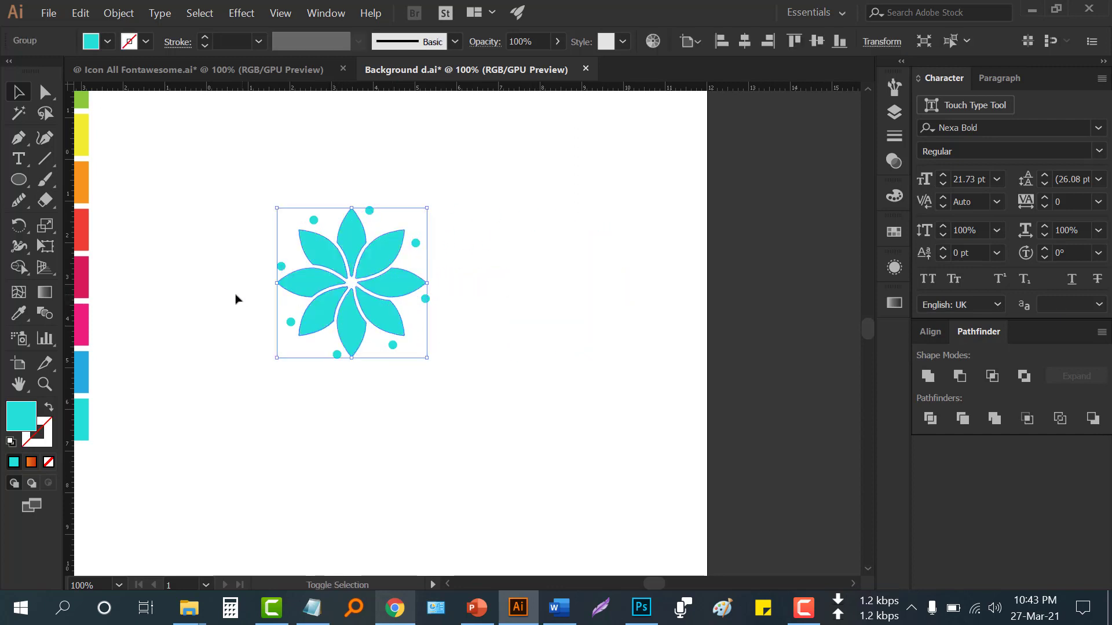
pyautogui.click(220, 299)
# Use the Eyedropper to apply the green swatch color to the flower's top petal and its neighboring circle
pyautogui.moveTo(234, 273); pyautogui.dragTo(359, 306)
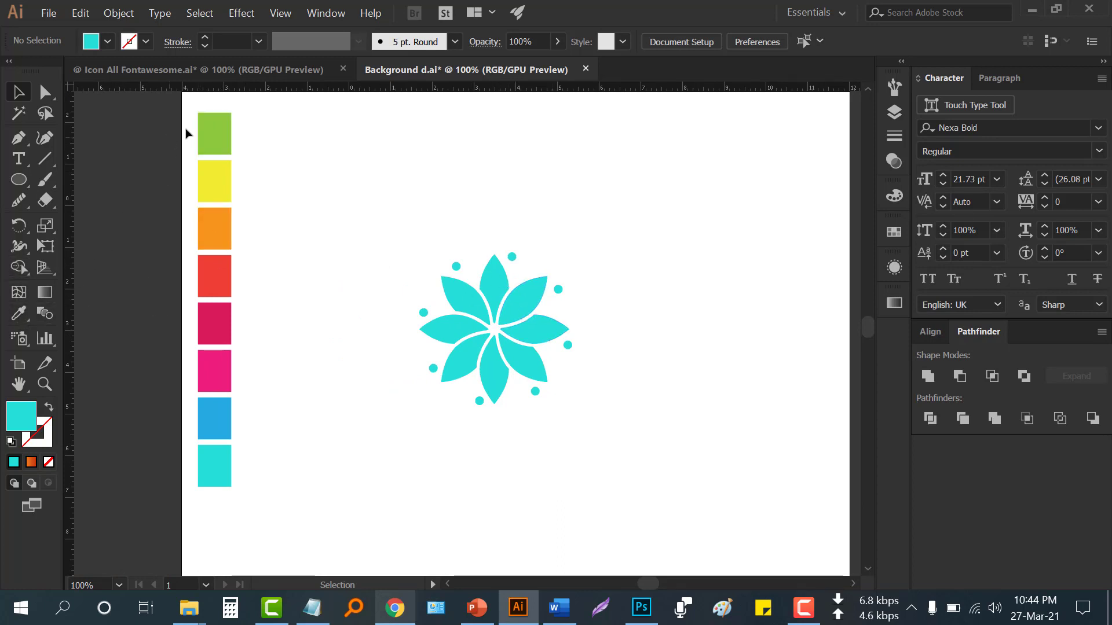
pyautogui.click(22, 311)
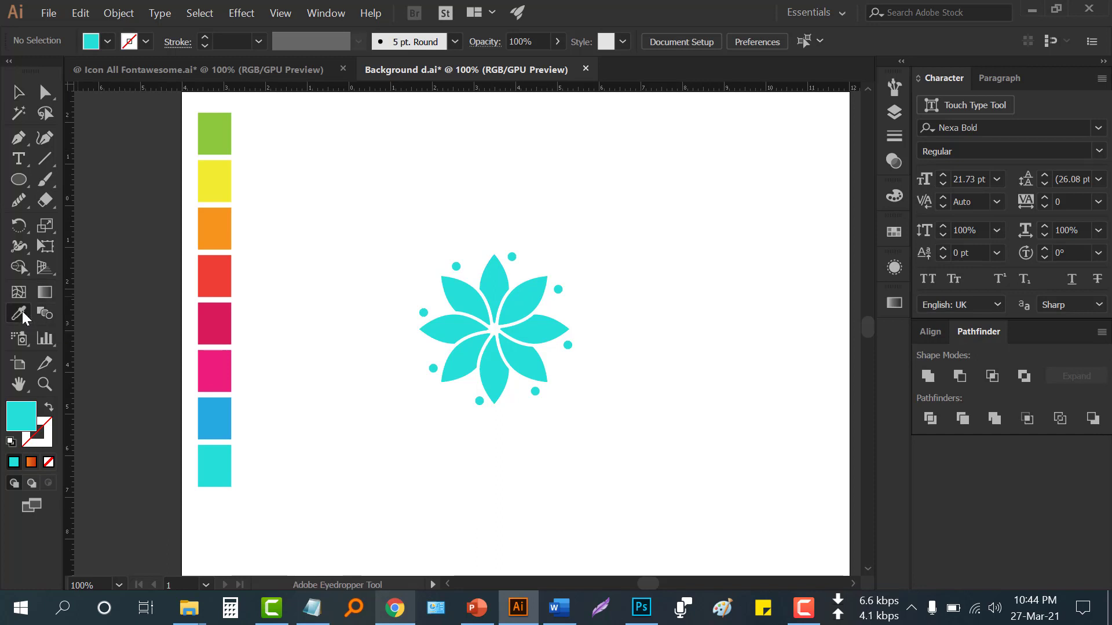
pyautogui.click(218, 126)
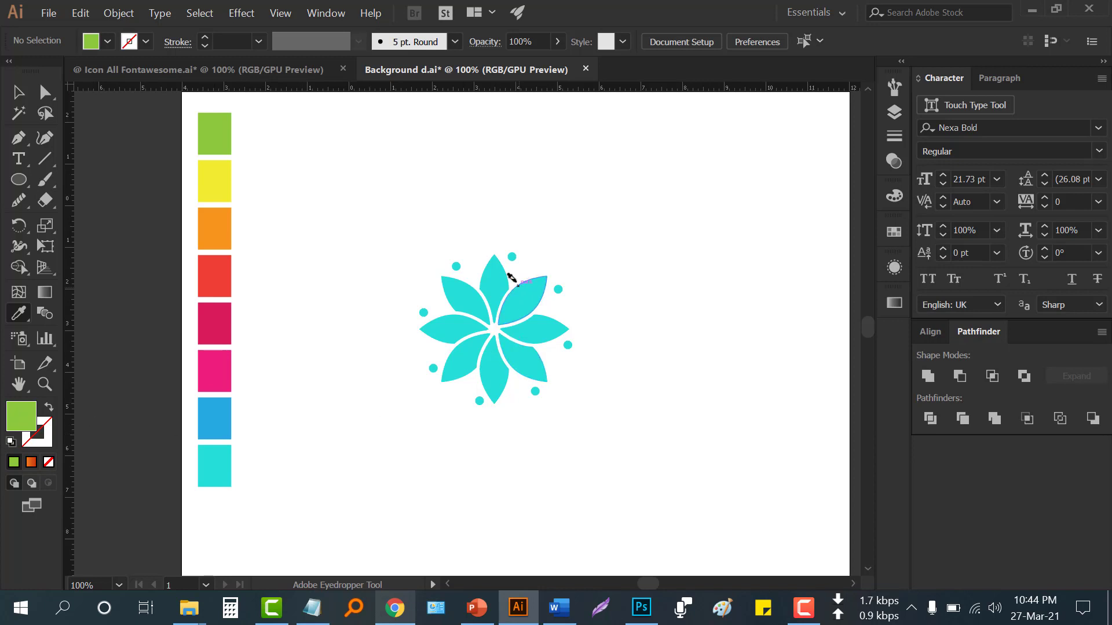
pyautogui.keyDown('alt'); pyautogui.click(493, 273); pyautogui.keyUp('alt')
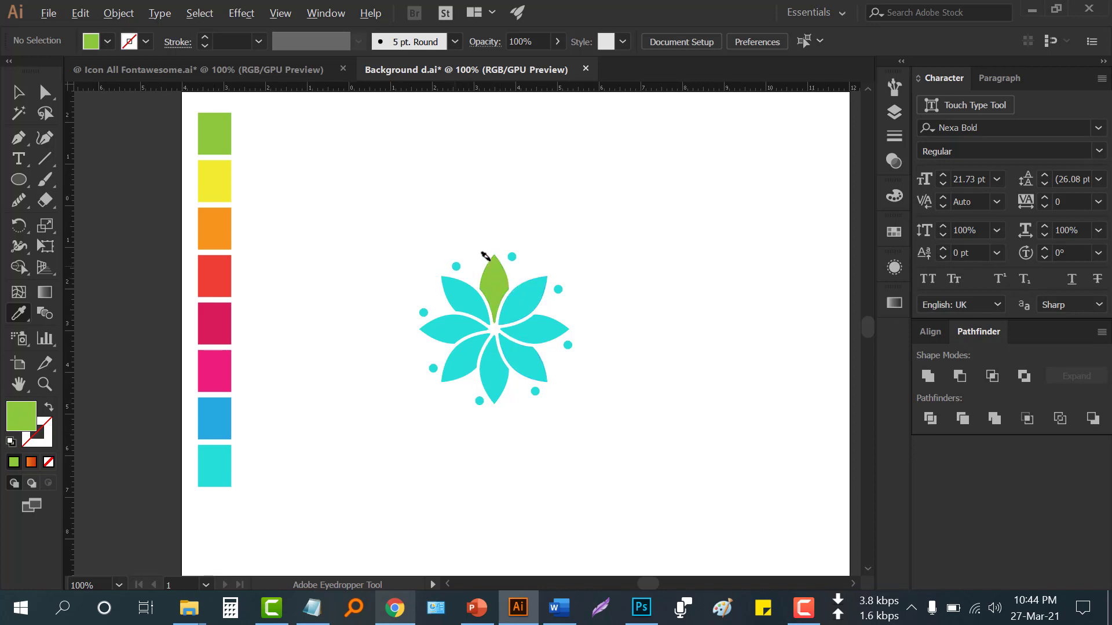
pyautogui.keyDown('alt'); pyautogui.click(512, 256); pyautogui.keyUp('alt')
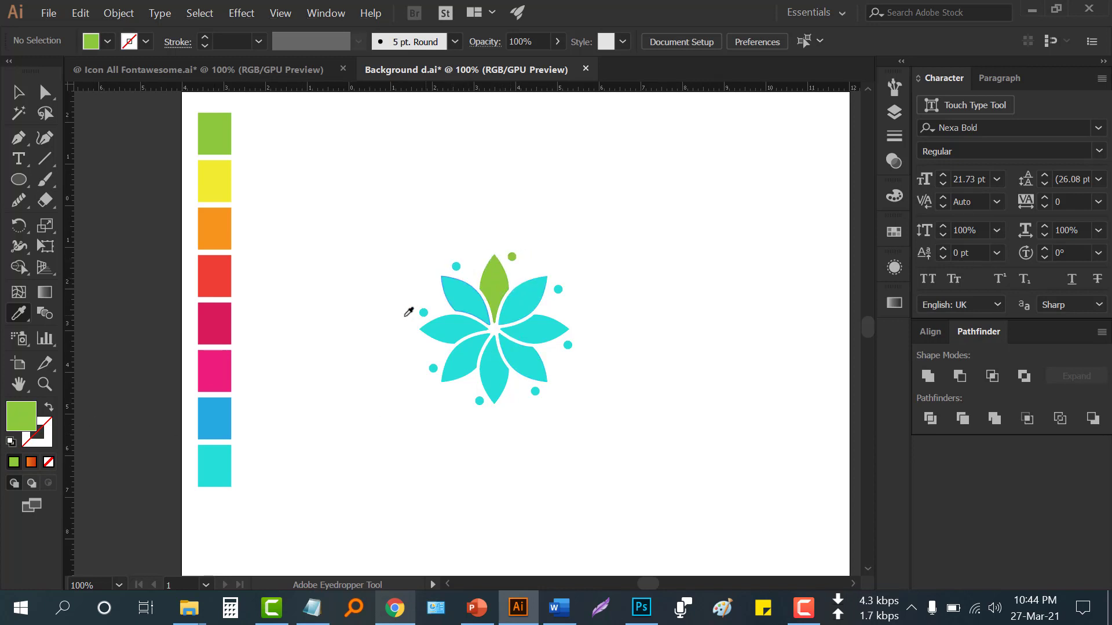
# Continuing counterclockwise, color the upper-left petal and its circle yellow, and the left petal and its circle orange, from the swatches
pyautogui.click(218, 185)
pyautogui.keyDown('alt'); pyautogui.click(457, 267); pyautogui.keyUp('alt')
pyautogui.keyDown('alt'); pyautogui.click(450, 293); pyautogui.keyUp('alt')
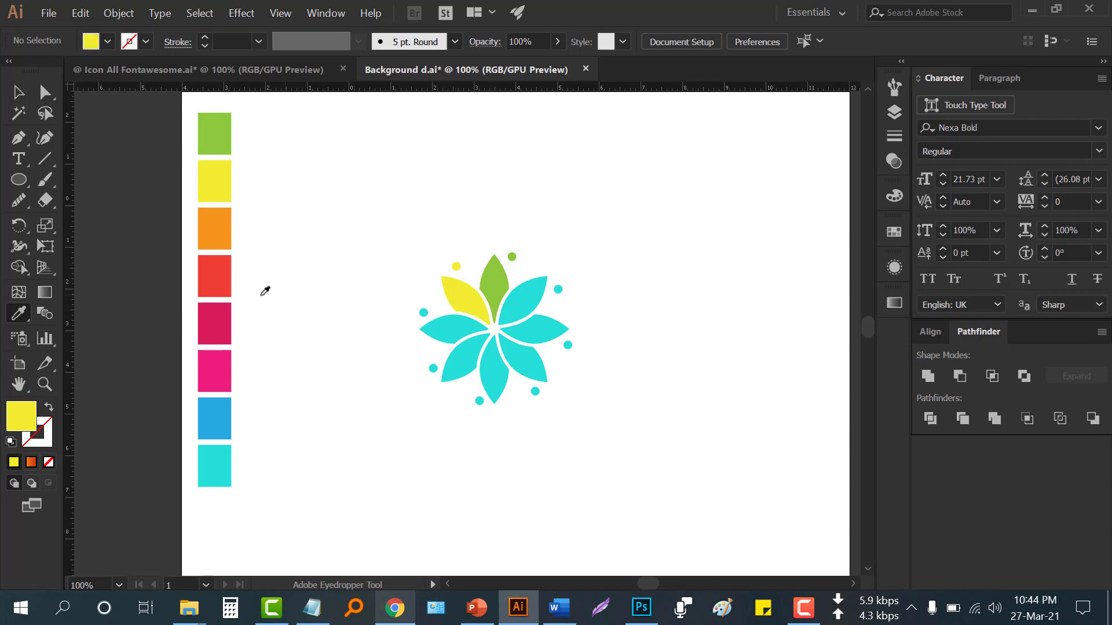
pyautogui.click(223, 225)
pyautogui.keyDown('alt'); pyautogui.click(423, 311); pyautogui.keyUp('alt')
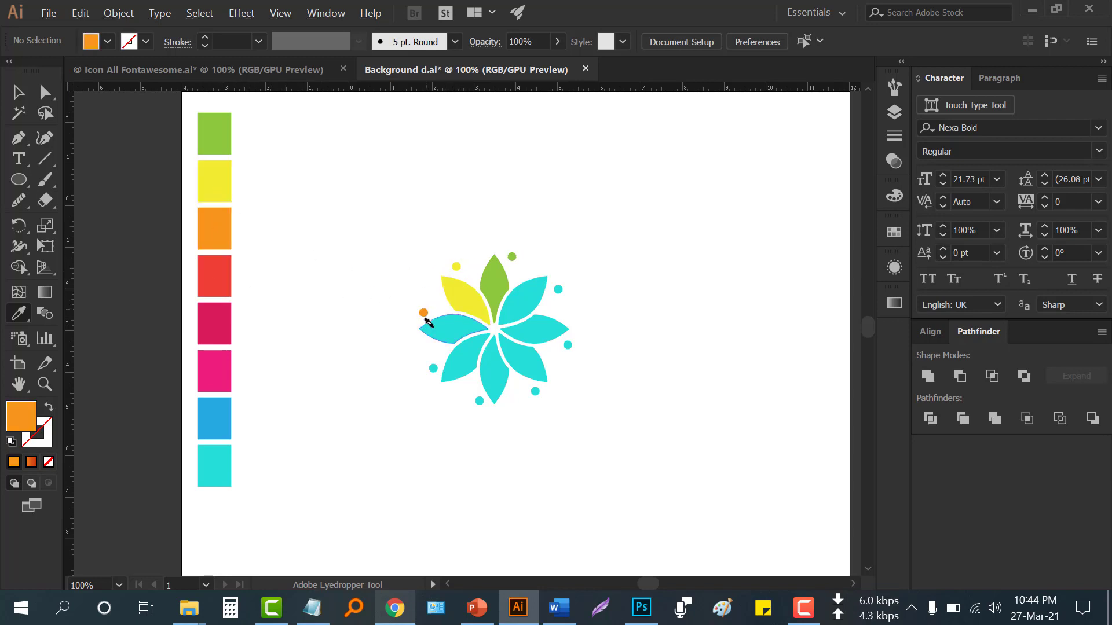
pyautogui.keyDown('alt'); pyautogui.click(429, 323); pyautogui.keyUp('alt')
# Color the lower-left petal and its circle red, and the bottom petal and its circle crimson, from the swatches
pyautogui.click(215, 277)
pyautogui.keyDown('alt'); pyautogui.click(433, 368); pyautogui.keyUp('alt')
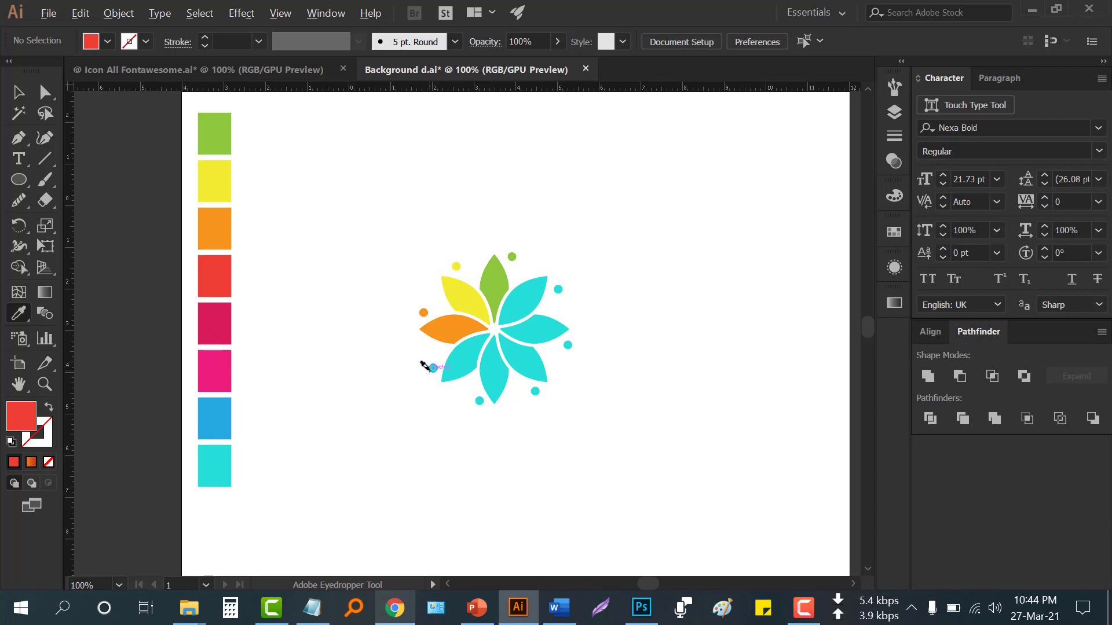
pyautogui.keyDown('alt'); pyautogui.click(460, 362); pyautogui.keyUp('alt')
pyautogui.click(215, 323)
pyautogui.keyDown('alt'); pyautogui.click(490, 383); pyautogui.keyUp('alt')
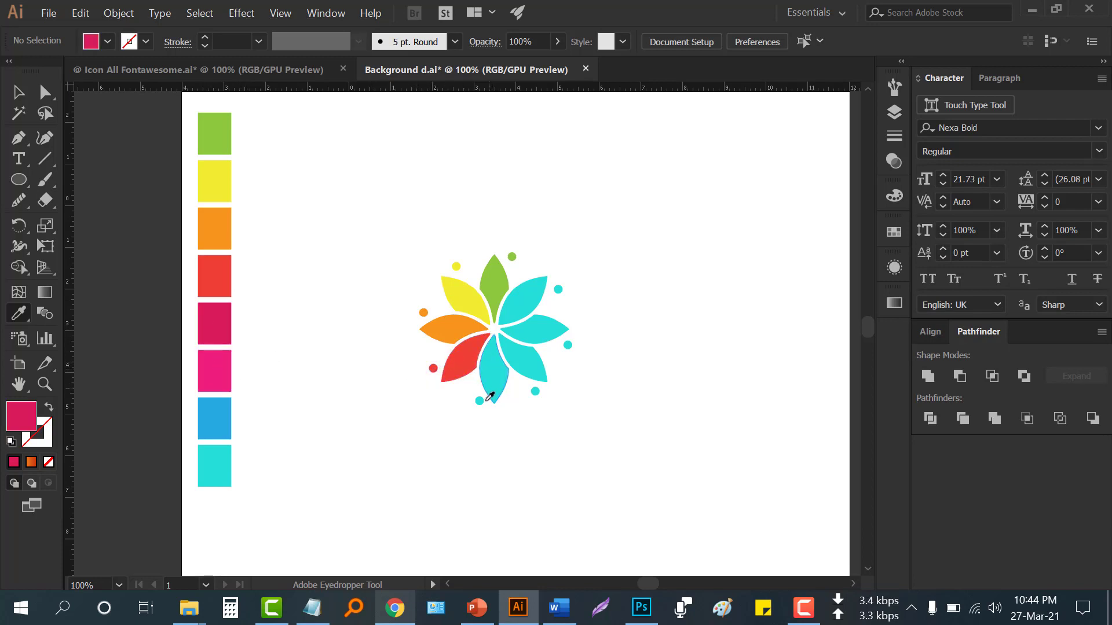
pyautogui.keyDown('alt'); pyautogui.click(480, 399); pyautogui.keyUp('alt')
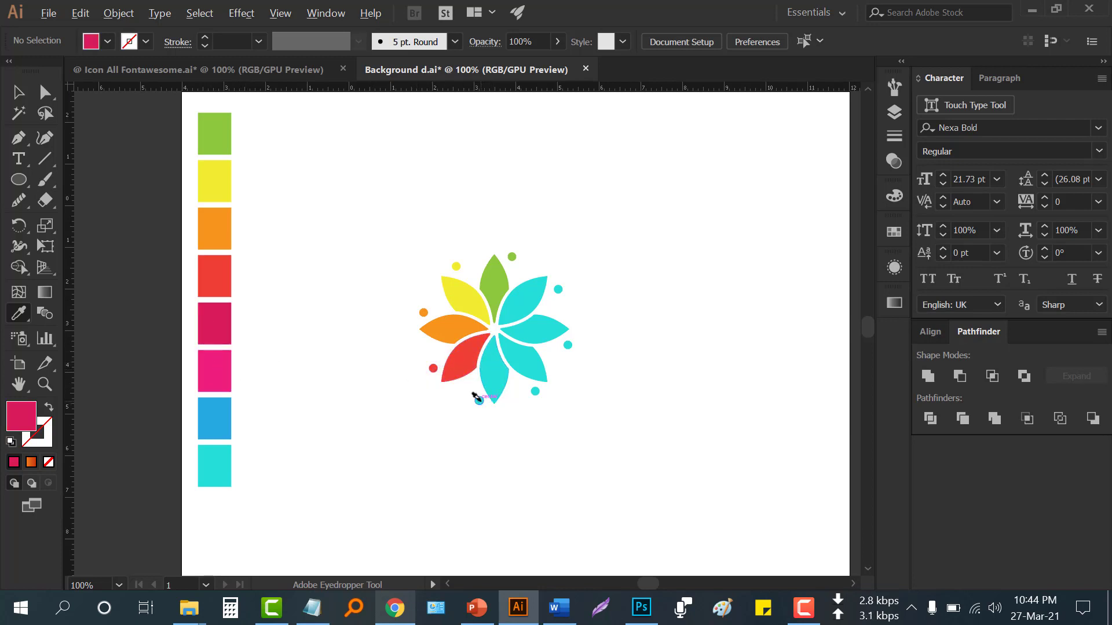
# Color the lower-right petal and its circle pink, and the right petal and its circle blue, then sample the turquoise swatch
pyautogui.click(211, 368)
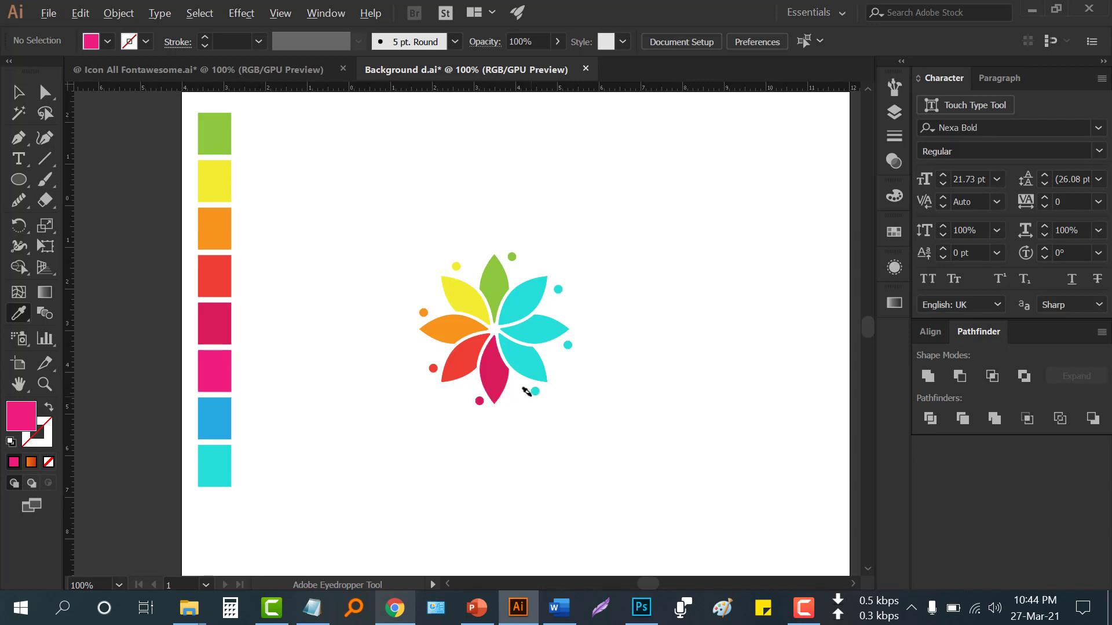
pyautogui.keyDown('alt'); pyautogui.click(526, 370); pyautogui.keyUp('alt')
pyautogui.click(214, 406)
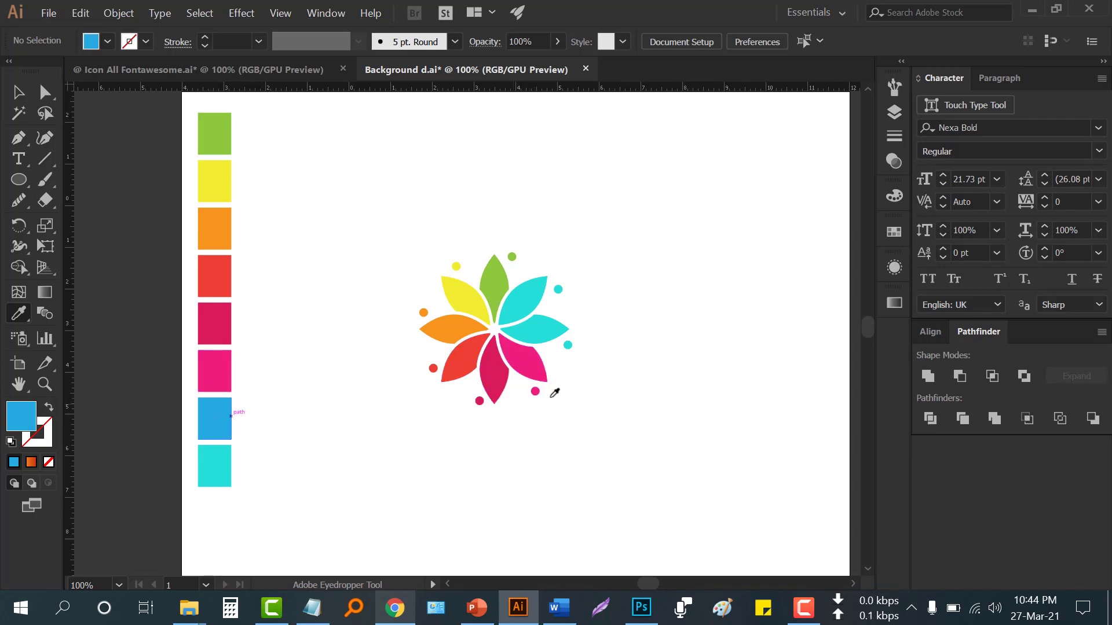
pyautogui.keyDown('alt'); pyautogui.click(547, 329); pyautogui.keyUp('alt')
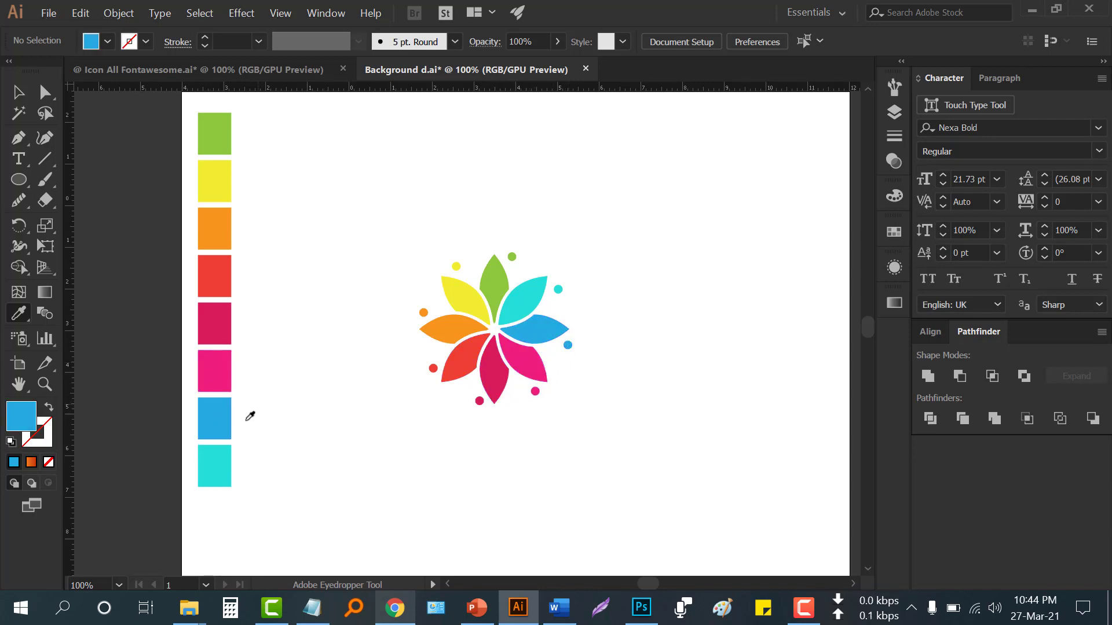
pyautogui.click(223, 459)
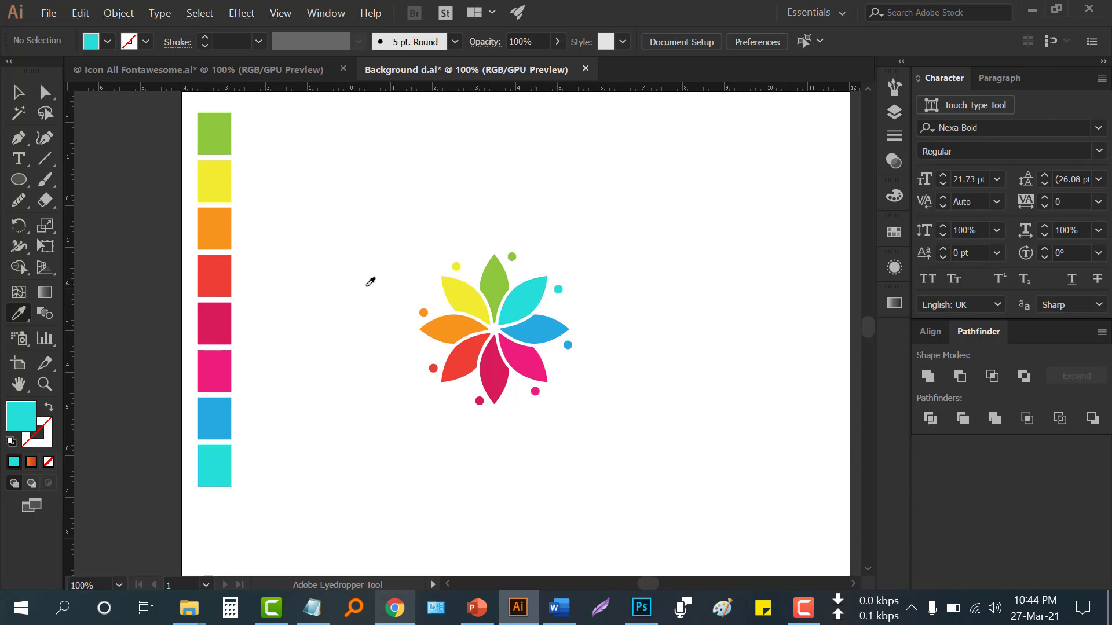
# Group the flower with its circles and center the group horizontally and vertically on the artboard
pyautogui.click(19, 92)
pyautogui.hotkey('ctrl', '-')
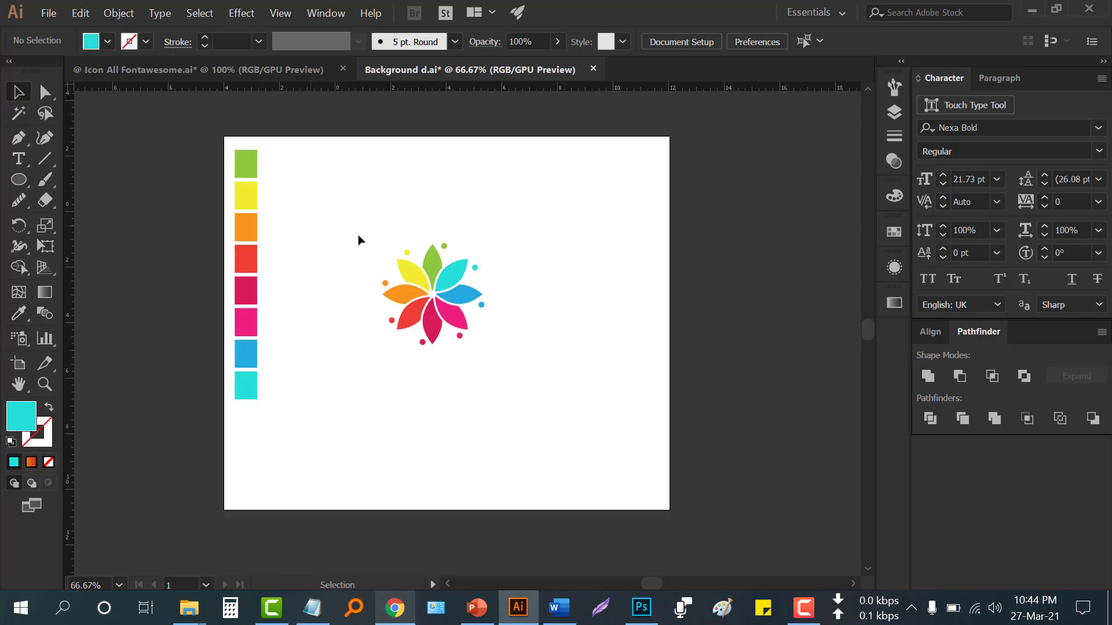
pyautogui.moveTo(359, 238); pyautogui.dragTo(538, 392)
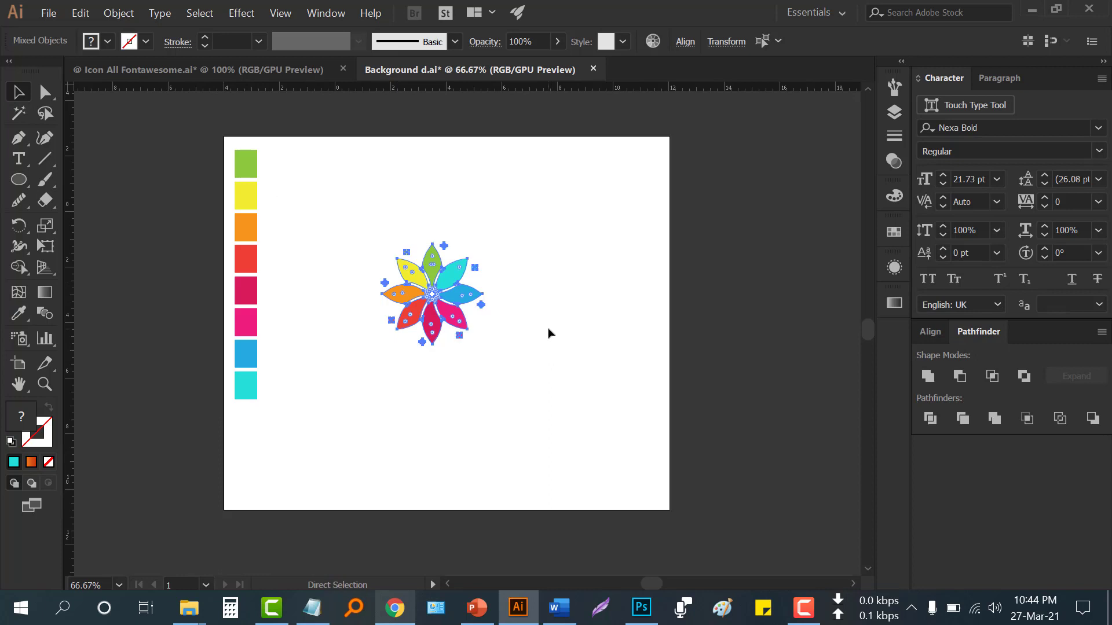
pyautogui.hotkey('ctrl', 'g')
pyautogui.click(927, 336)
pyautogui.click(960, 376)
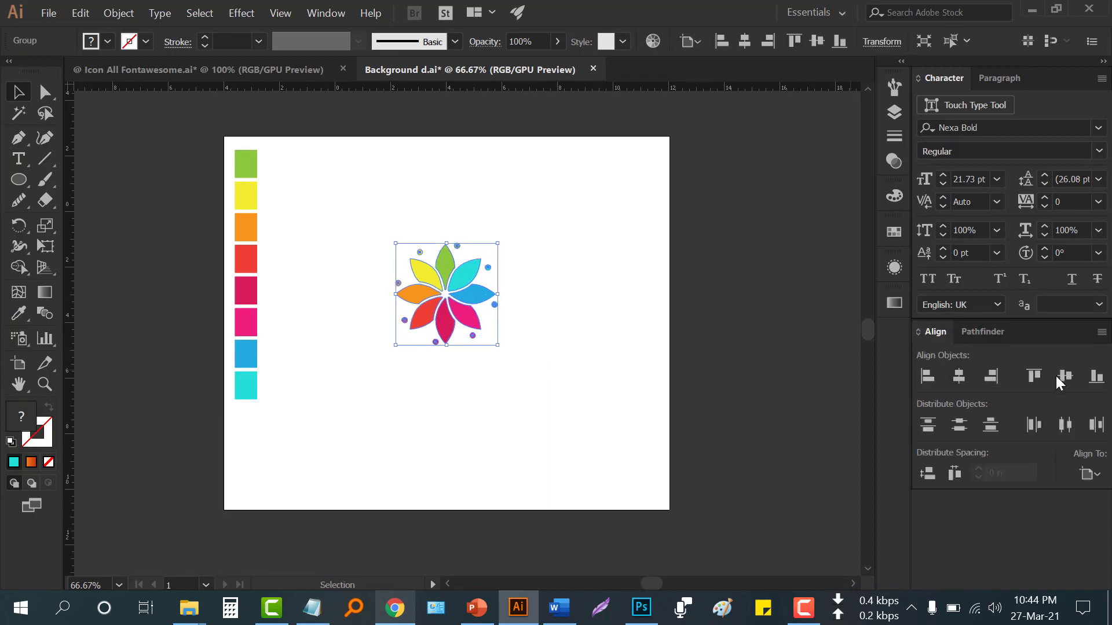
pyautogui.click(1064, 376)
# Enlarge the flower group about its center and move the column of color swatches off the artboard's left side
pyautogui.moveTo(500, 376); pyautogui.dragTo(521, 399)
pyautogui.click(226, 375)
pyautogui.moveTo(225, 371); pyautogui.dragTo(274, 139)
pyautogui.moveTo(243, 164); pyautogui.dragTo(180, 165)
pyautogui.click(288, 235)
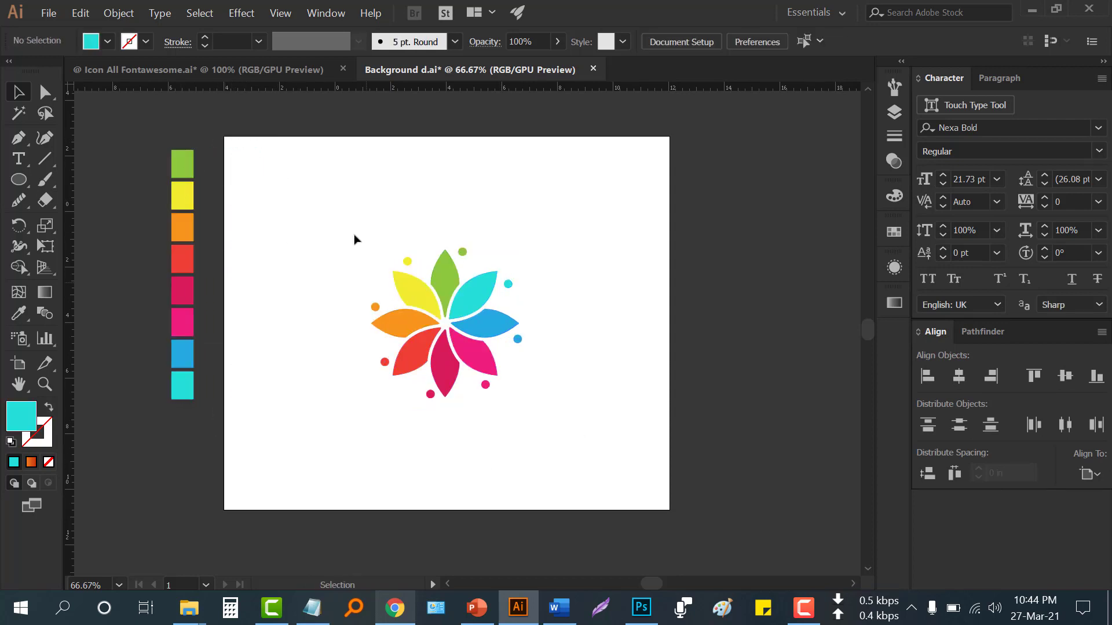
# Draw a rectangle covering the whole artboard and send it to the back, behind the flower
pyautogui.scroll(1, 318, 235)
pyautogui.moveTo(19, 179); pyautogui.dragTo(87, 182)
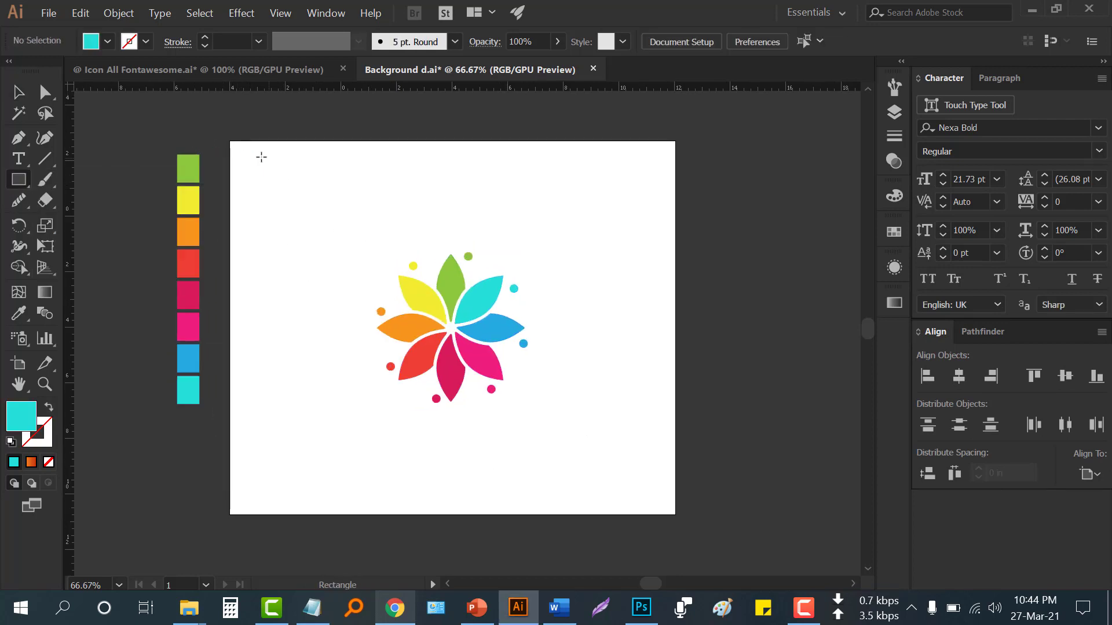
pyautogui.moveTo(230, 141); pyautogui.dragTo(631, 335)
pyautogui.moveTo(509, 261); pyautogui.dragTo(674, 515)
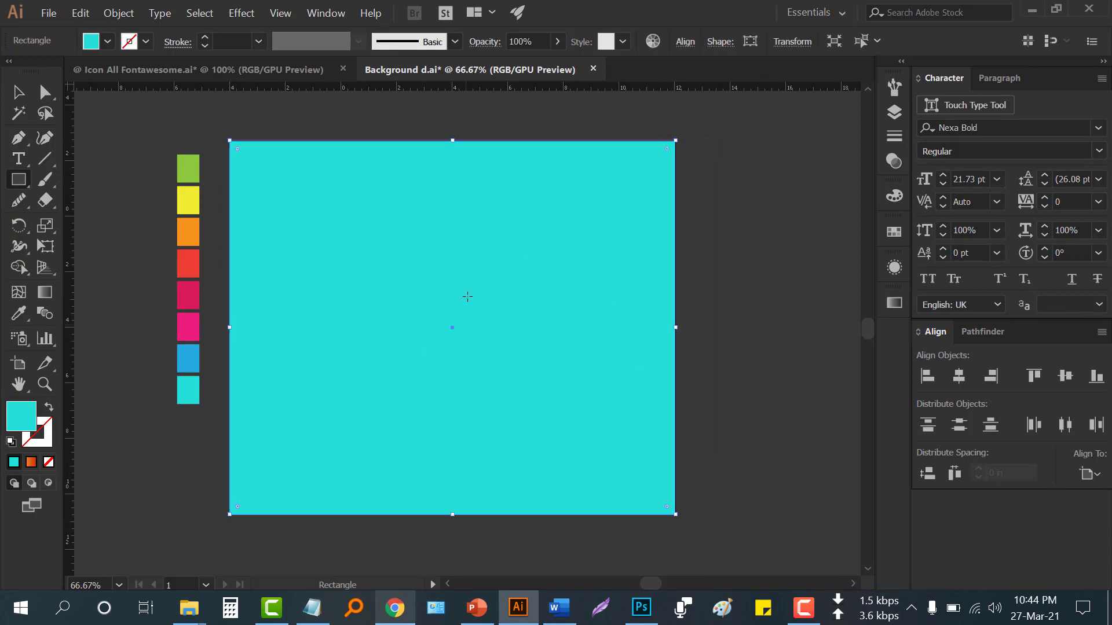
pyautogui.rightClick(465, 290)
pyautogui.moveTo(542, 503)
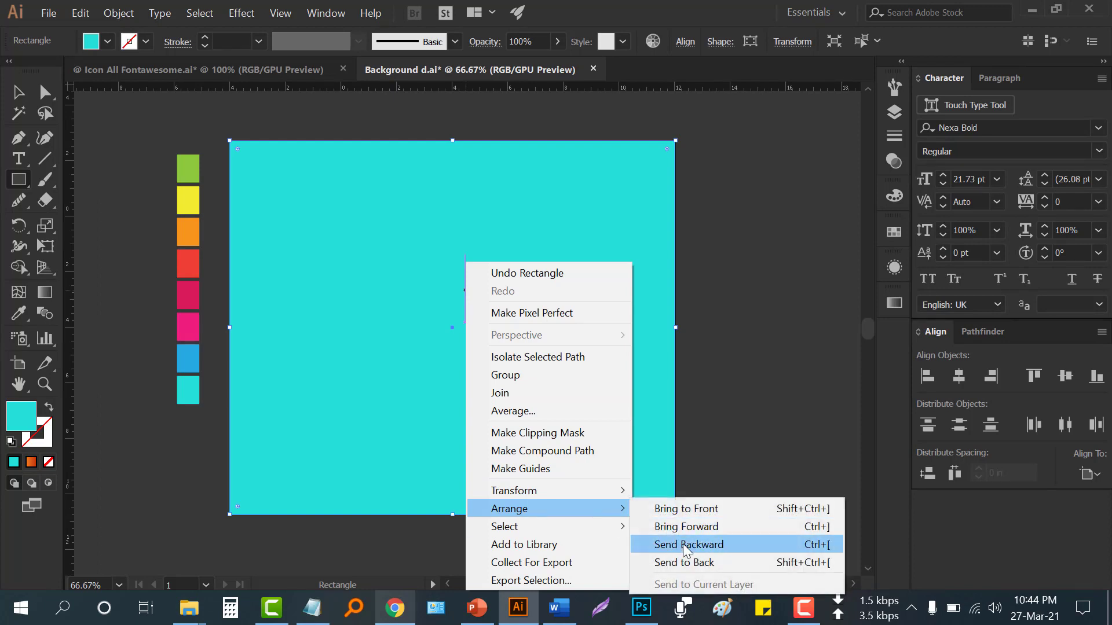
pyautogui.click(684, 563)
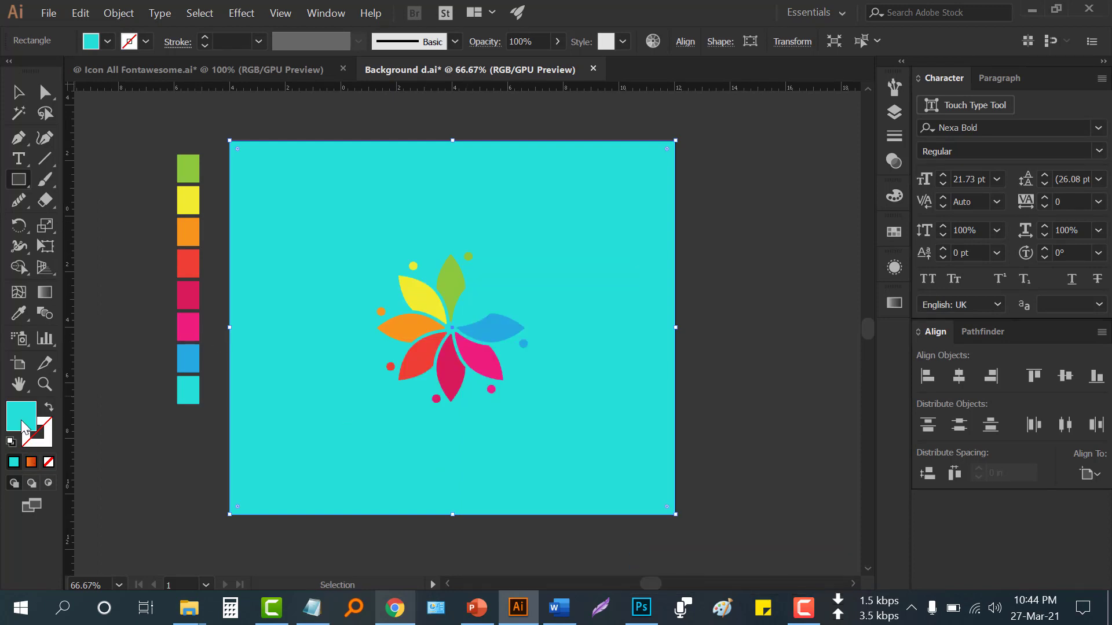
# Fill the background rectangle with a very dark navy blue and deselect it
pyautogui.doubleClick(24, 428)
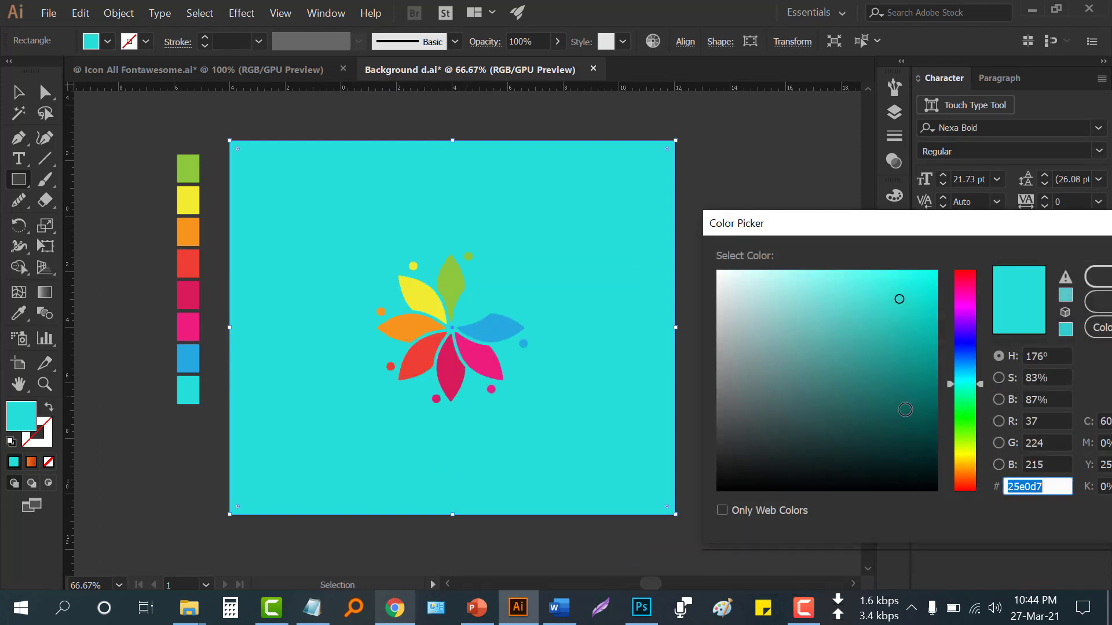
pyautogui.click(966, 353)
pyautogui.moveTo(898, 316); pyautogui.dragTo(907, 420)
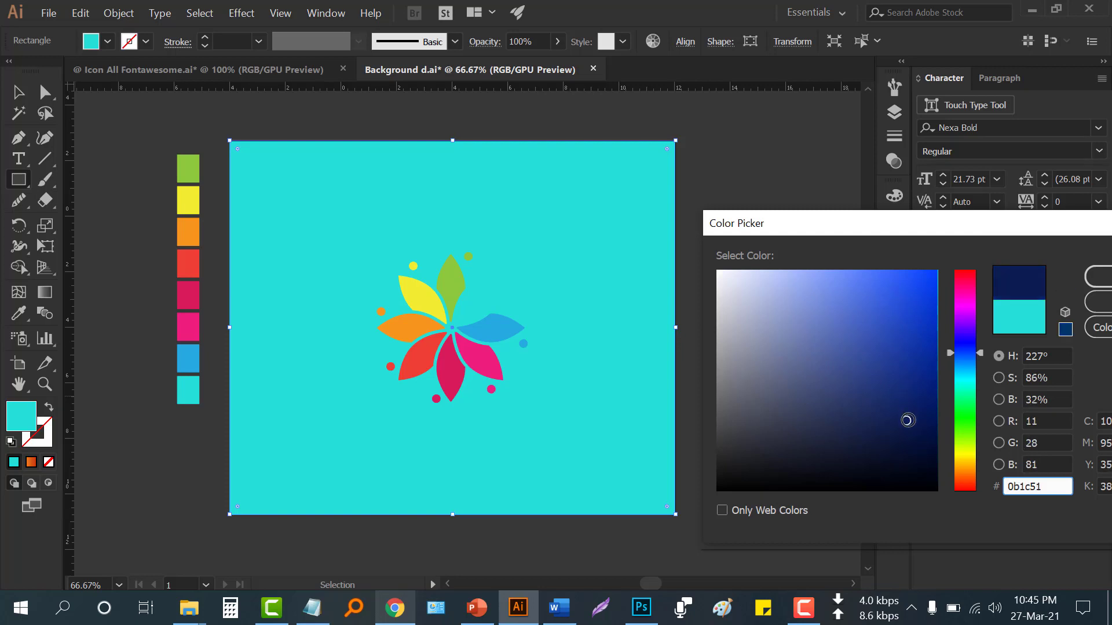
pyautogui.moveTo(901, 231); pyautogui.dragTo(741, 134)
pyautogui.moveTo(742, 323); pyautogui.dragTo(753, 347)
pyautogui.press('Return')
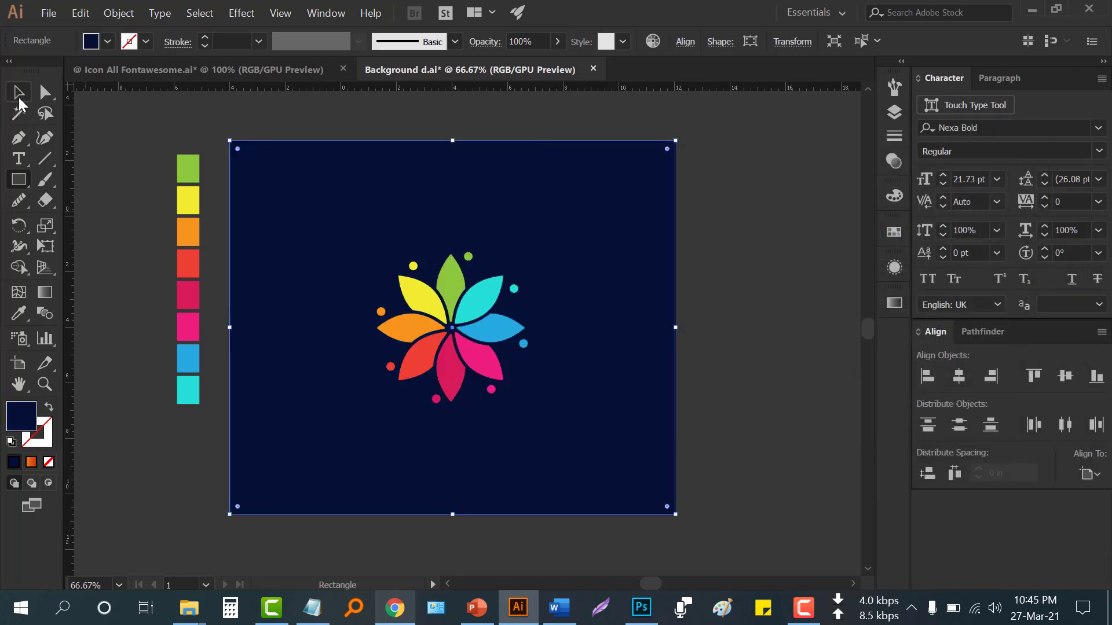
pyautogui.click(18, 92)
pyautogui.click(105, 187)
pyautogui.scroll(1, 444, 339)
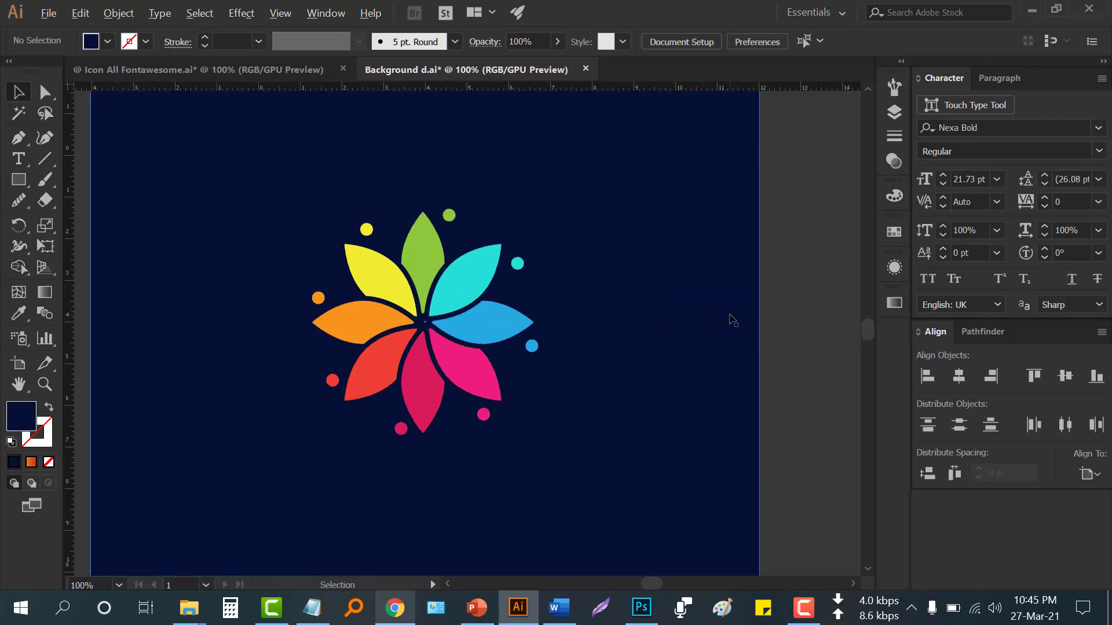
pyautogui.scroll(-1, 726, 318)
pyautogui.scroll(1, 586, 341)
pyautogui.moveTo(500, 334); pyautogui.dragTo(459, 345)
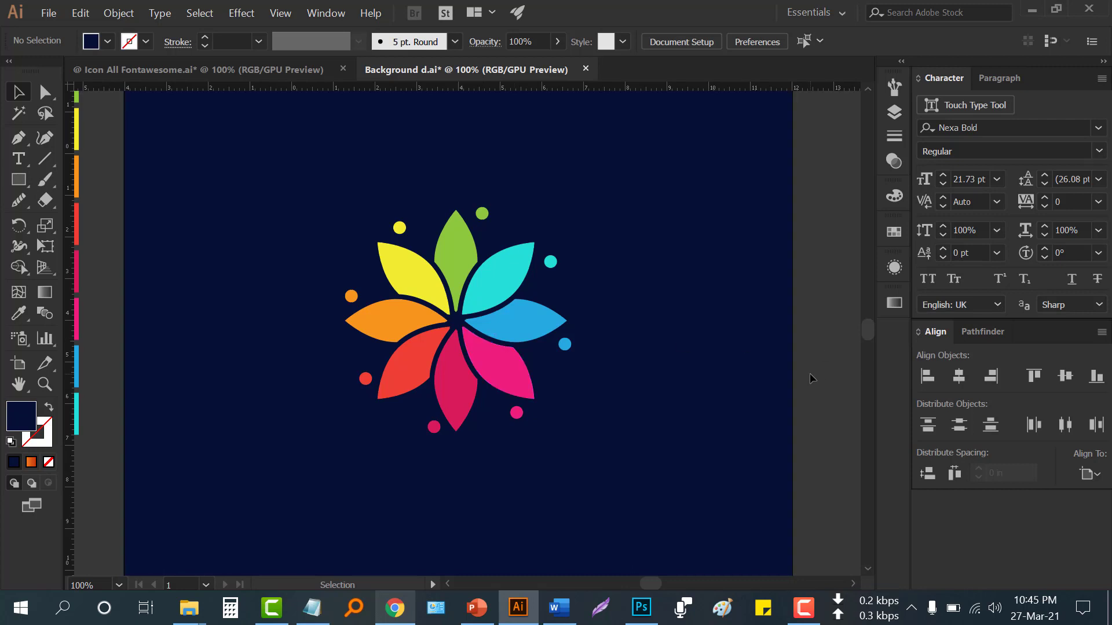
pyautogui.moveTo(797, 379); pyautogui.dragTo(785, 380)
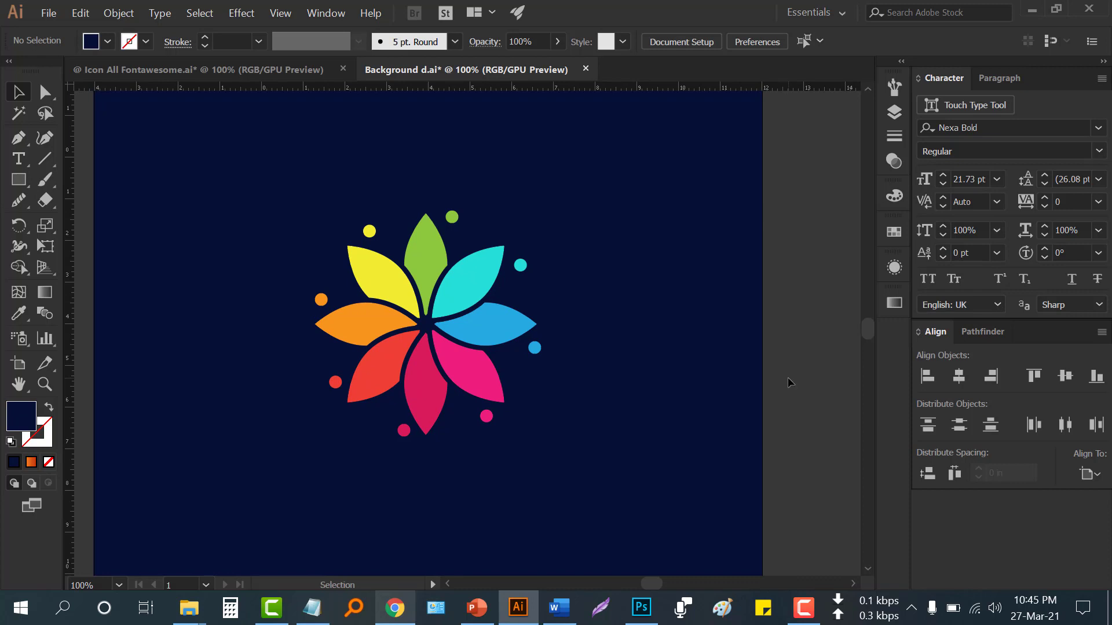